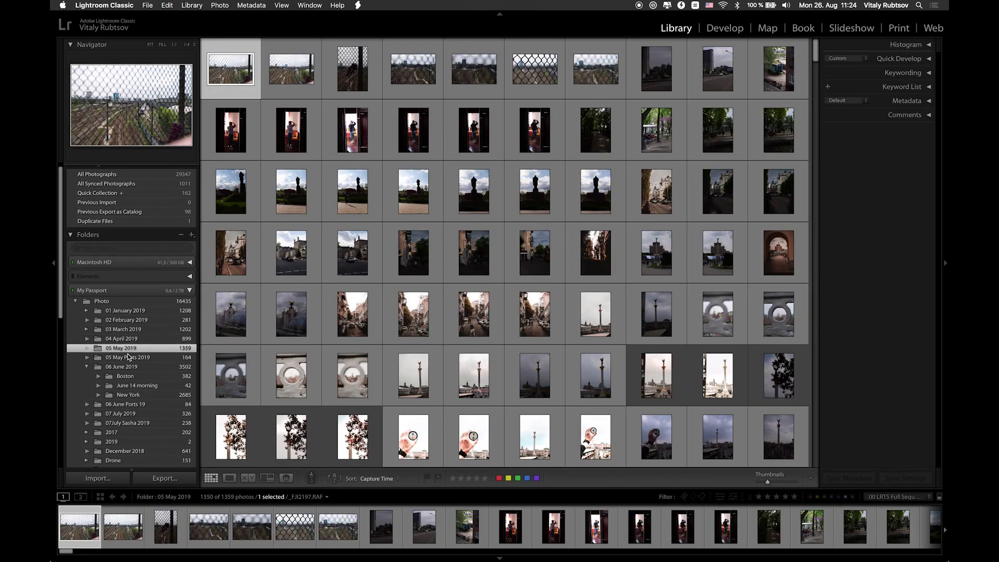
Import all photos from the desktop's Tutorial Photos folder into the catalog using Add.
scroll(130, 364, down, 8)
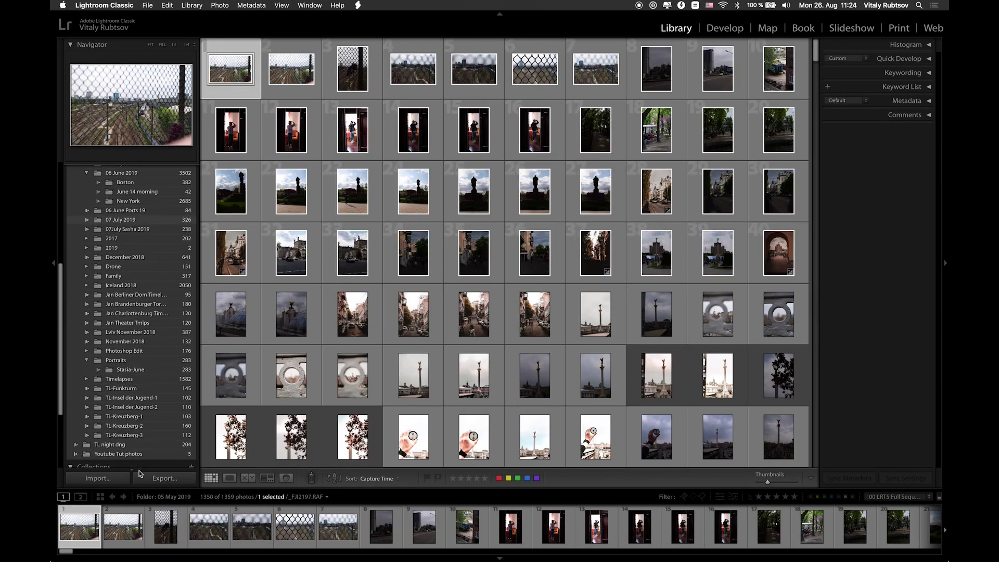
scroll(135, 414, down, 5)
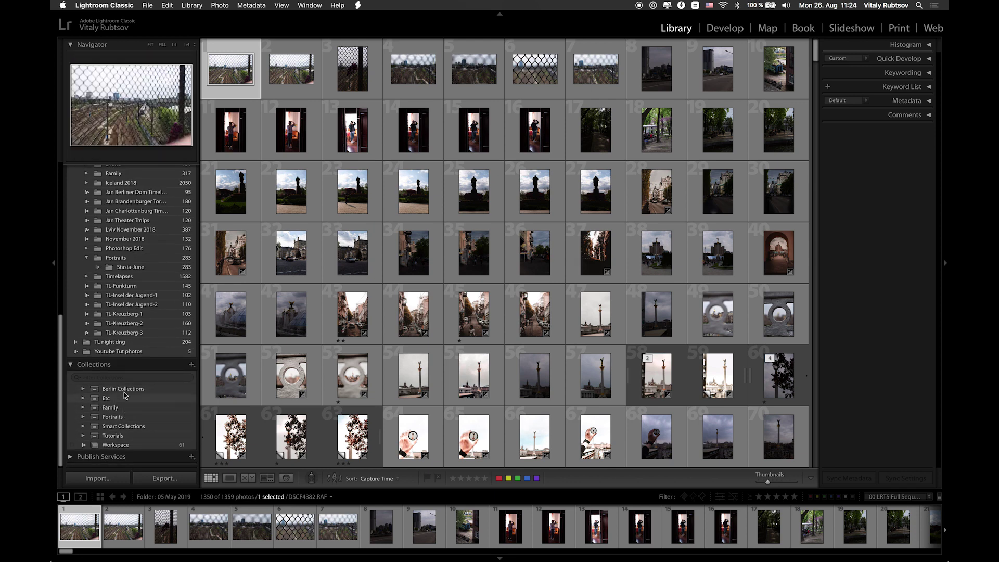
scroll(133, 323, up, 5)
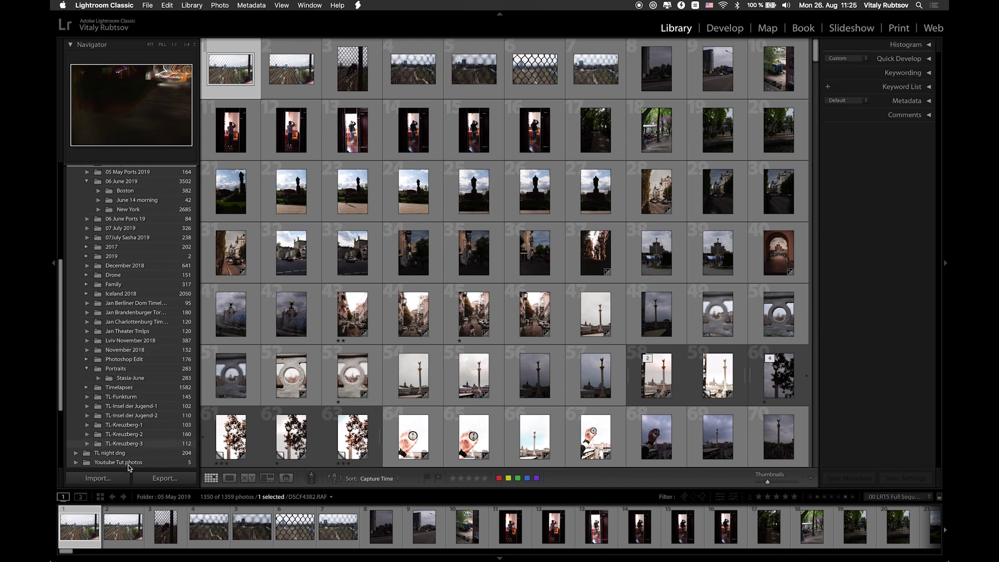
click(98, 479)
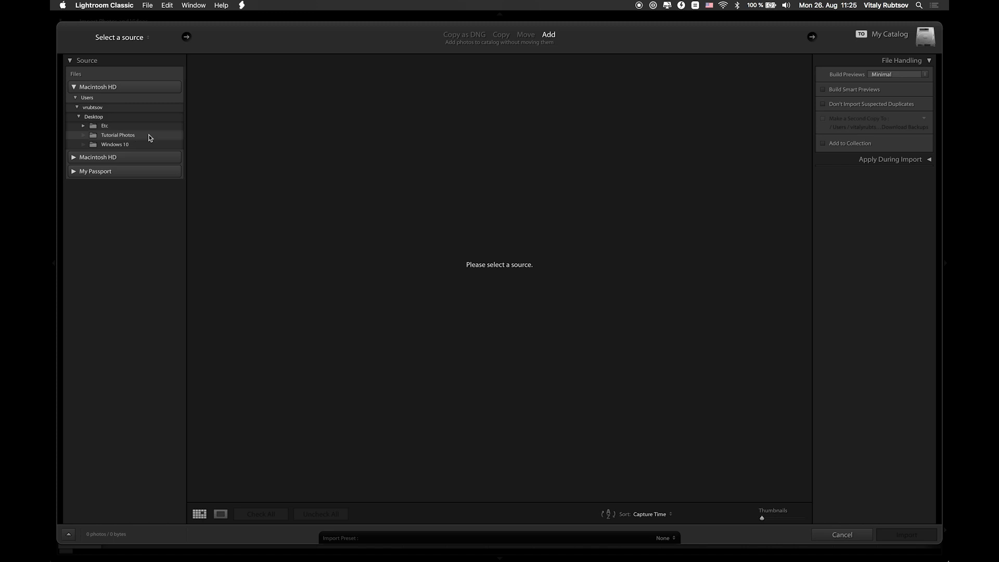
click(129, 137)
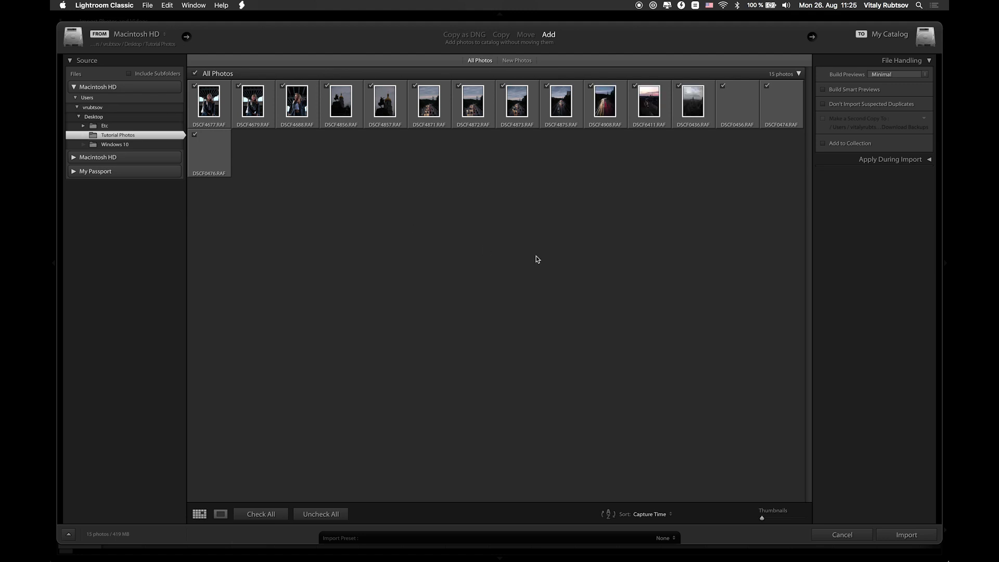
click(905, 535)
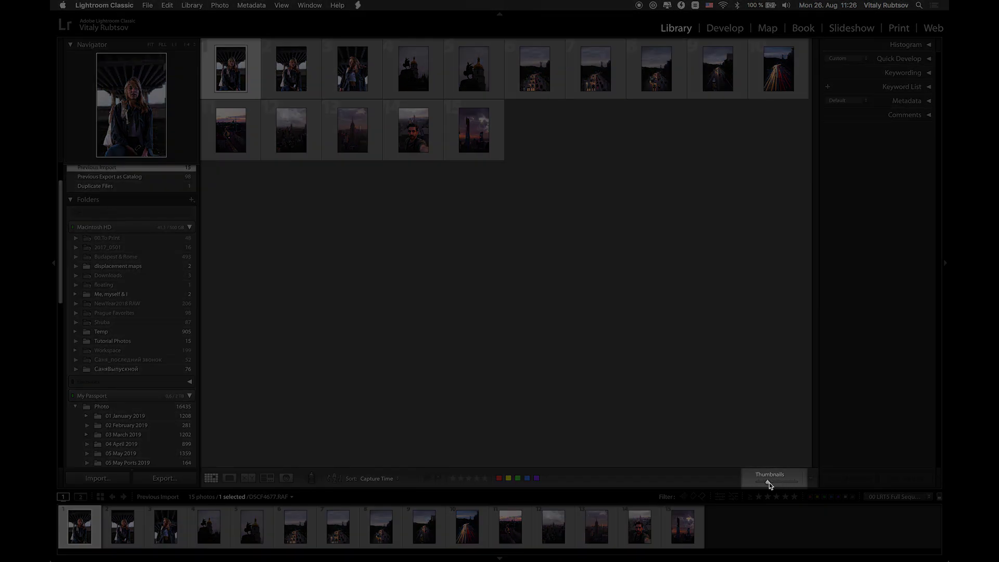
Enlarge the grid thumbnails and review the first three portraits in Loupe, Compare and Survey views before returning to the grid.
drag(769, 481, 779, 482)
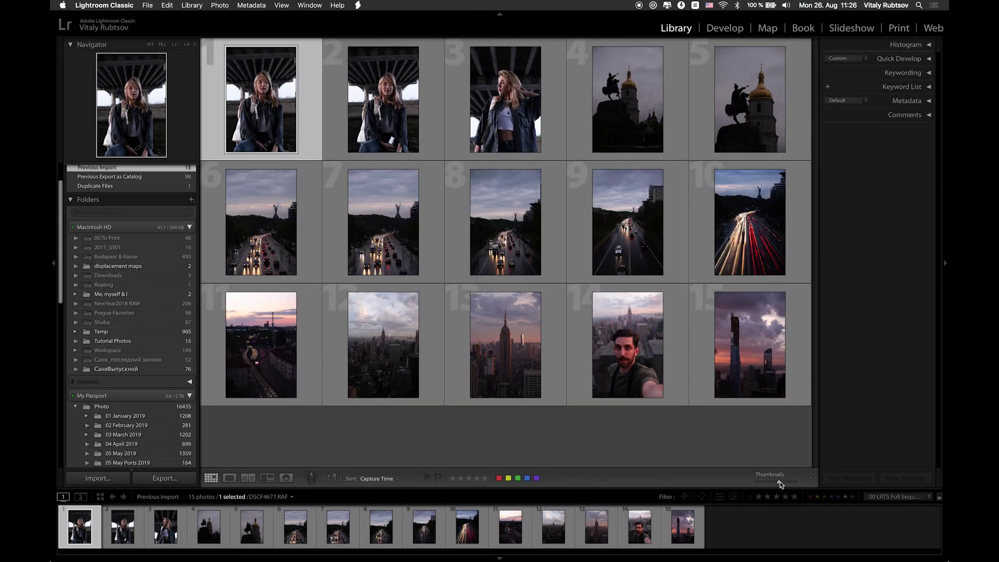
click(229, 482)
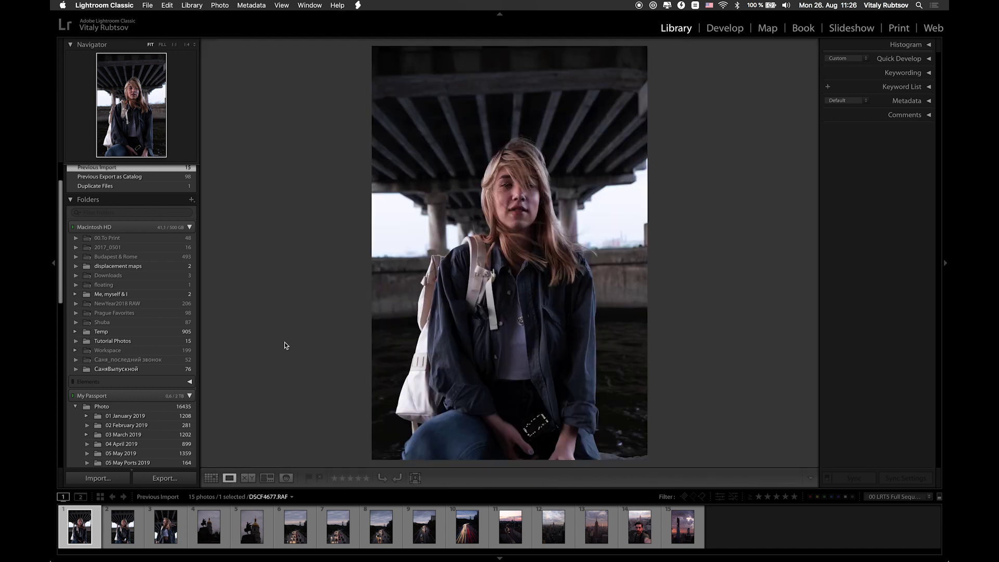
click(248, 479)
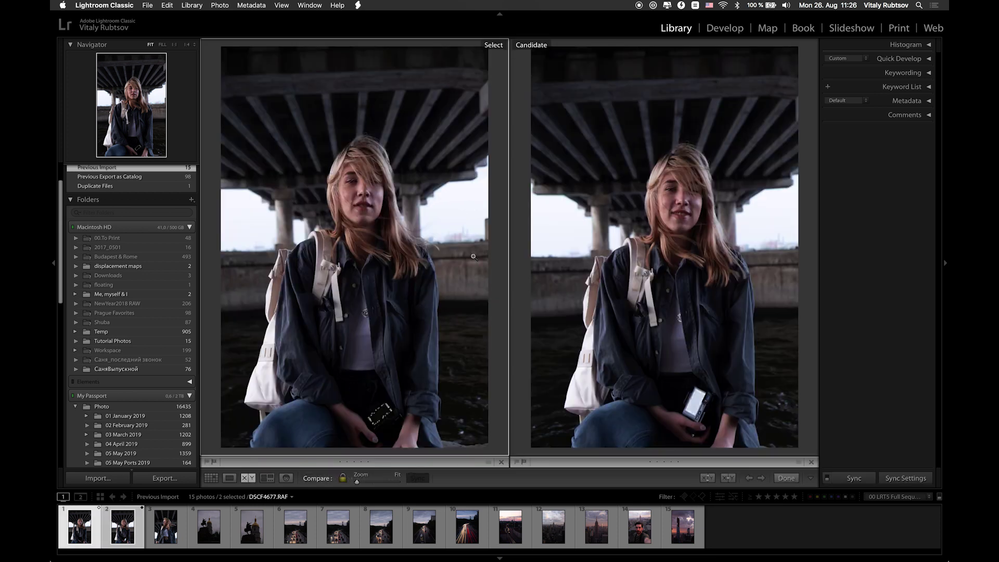
click(267, 478)
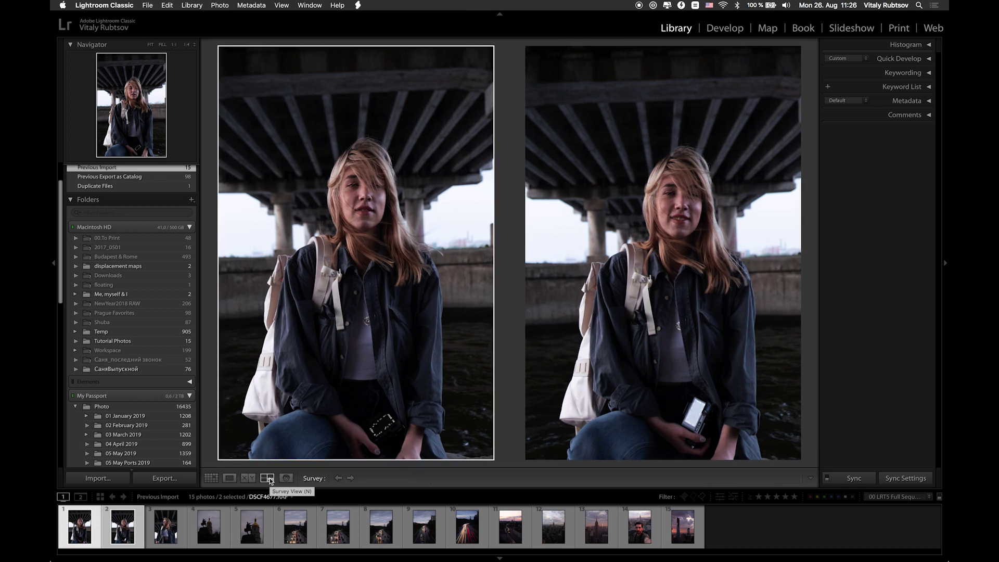
super+click(167, 534)
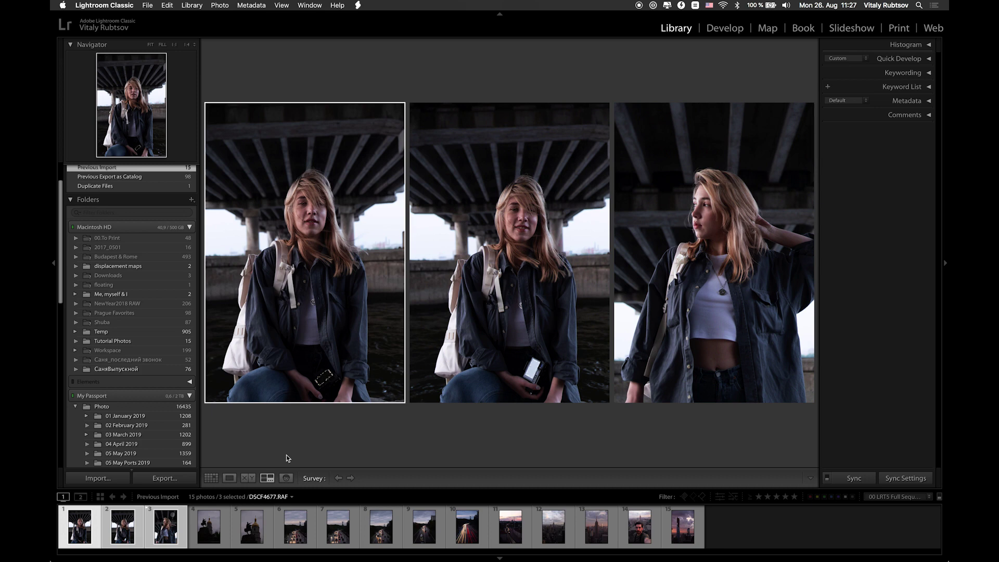
click(212, 481)
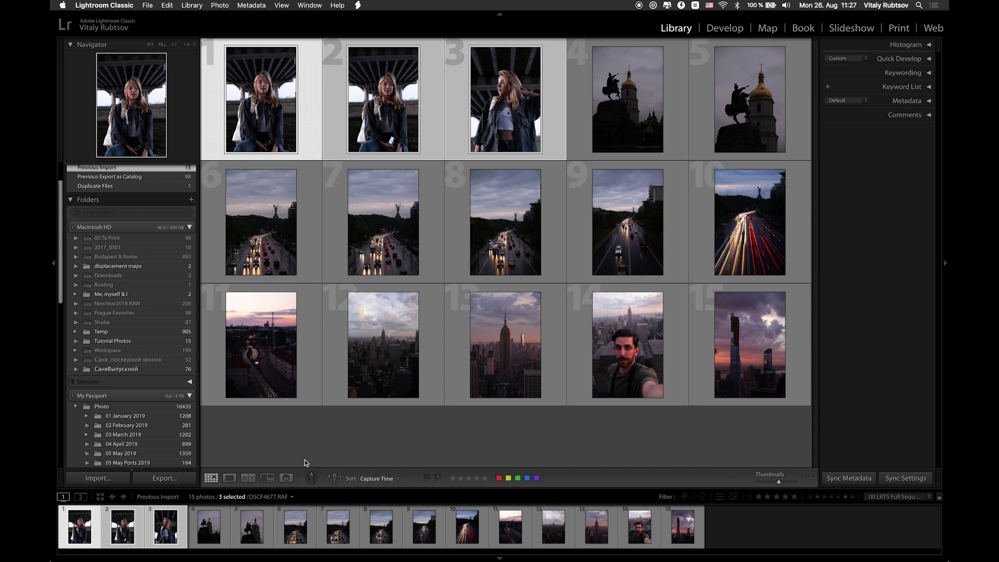
Use the Painter set to Target Collection to add photos 6, 7 and 8 to the Quick Collection.
click(311, 478)
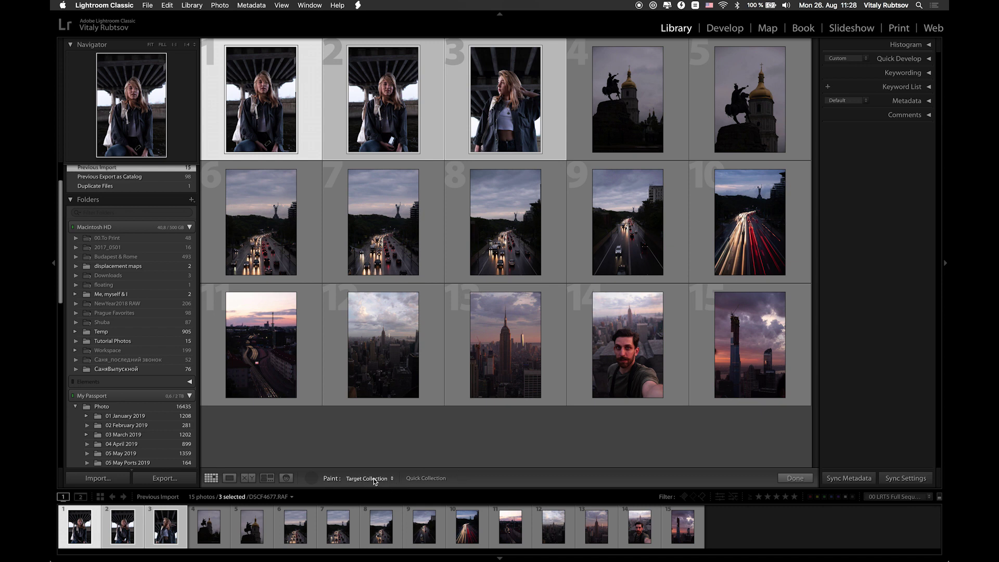
click(372, 478)
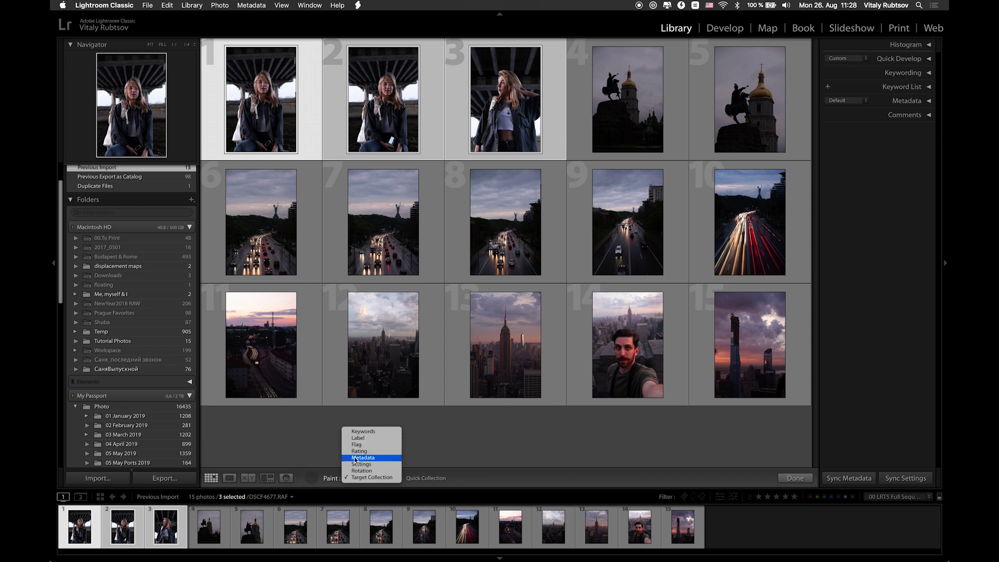
click(374, 479)
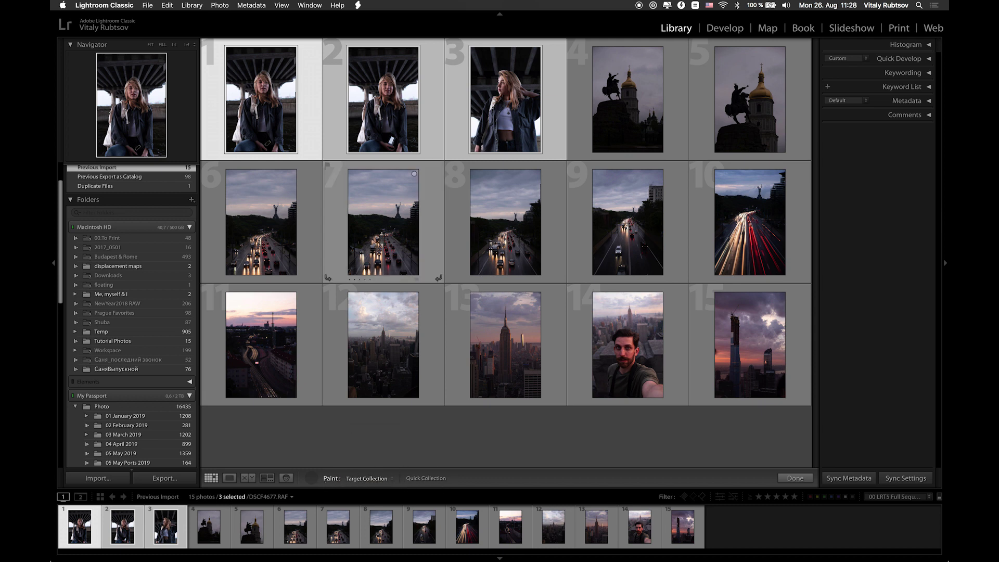
click(392, 192)
click(492, 194)
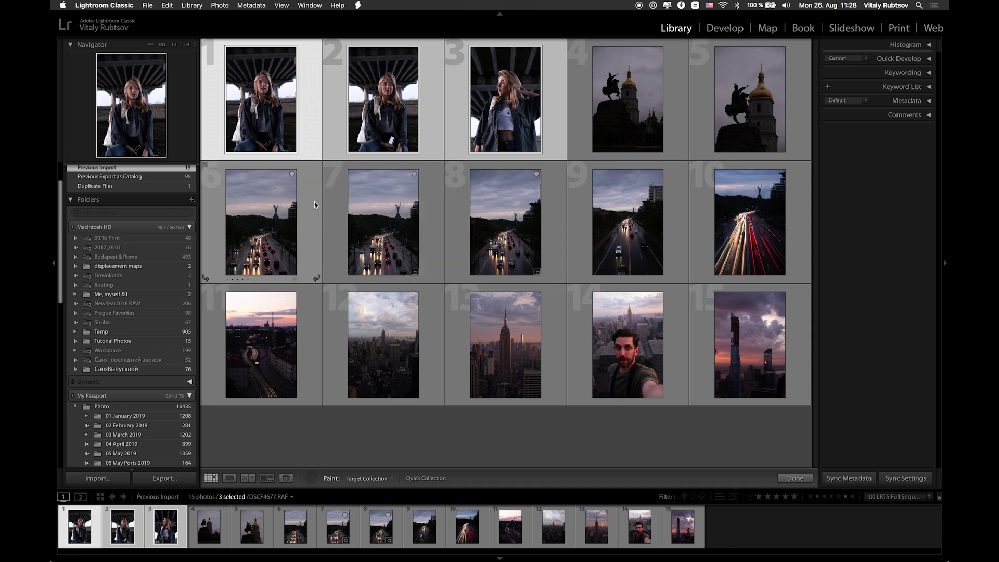
click(278, 194)
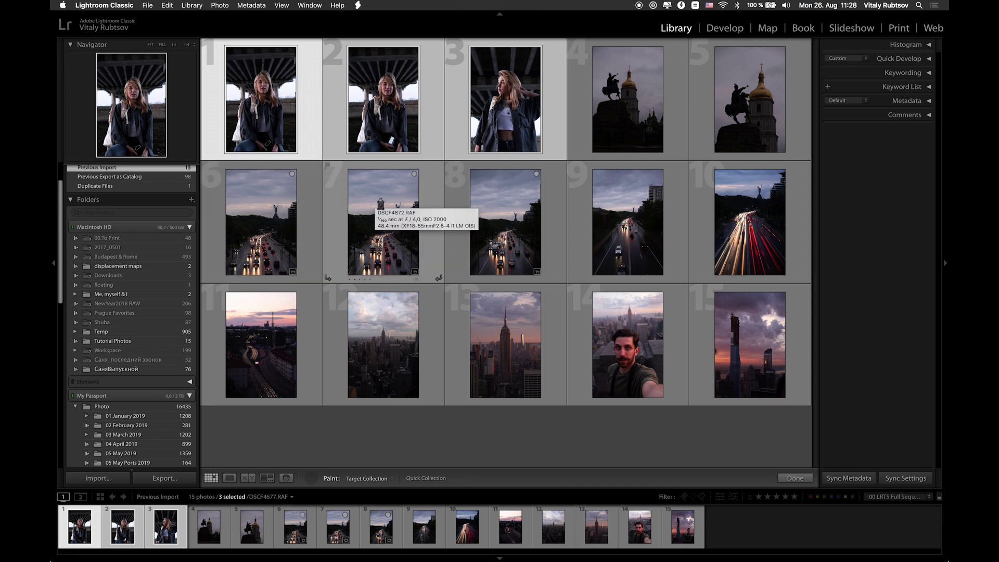
Undo adding the traffic photos to the Quick Collection and put the Painter away.
key(super+z)
key(super+z)
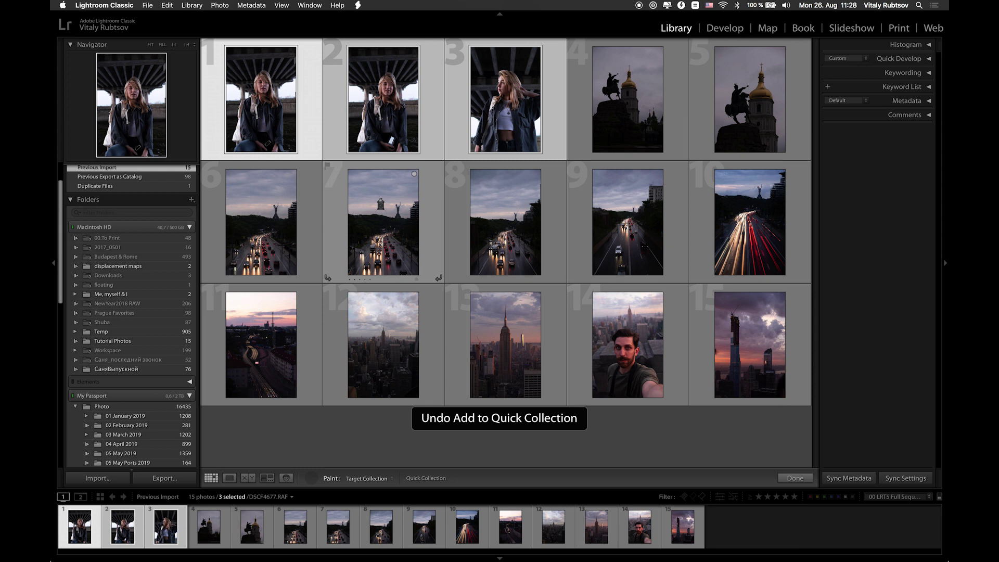
click(311, 477)
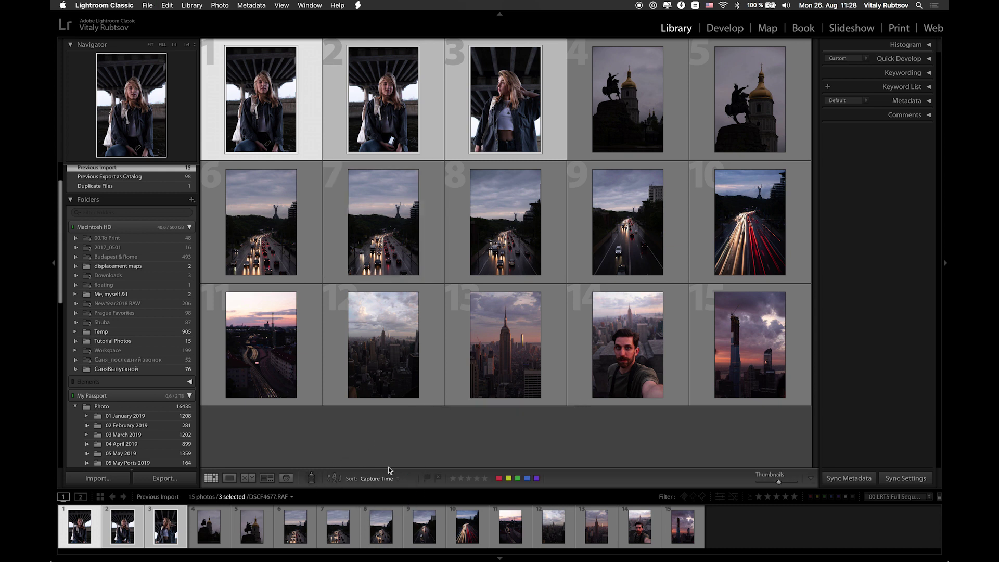
Review the sort criteria, keeping Capture Time, and look through the toolbar's optional contents without changing them.
click(378, 478)
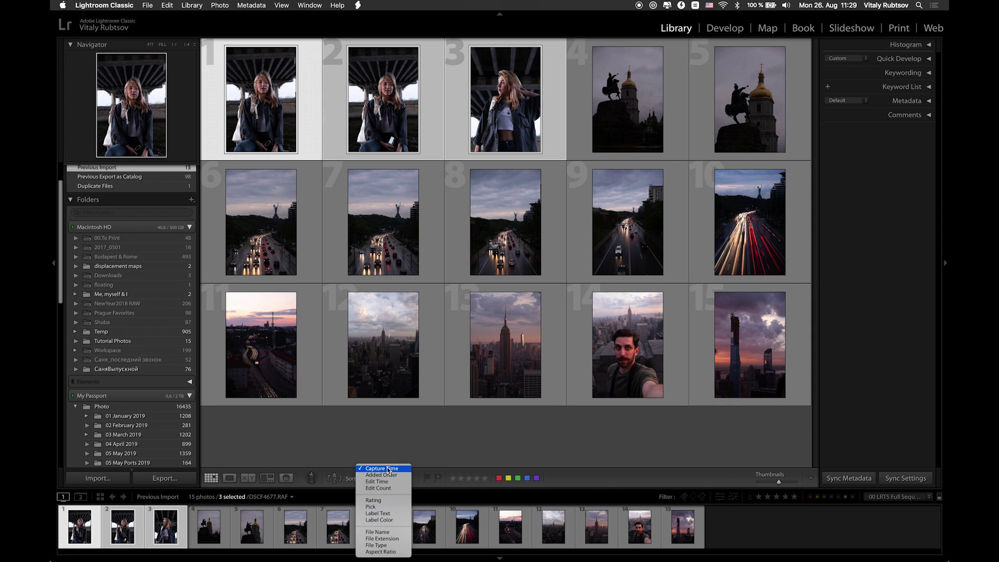
click(388, 468)
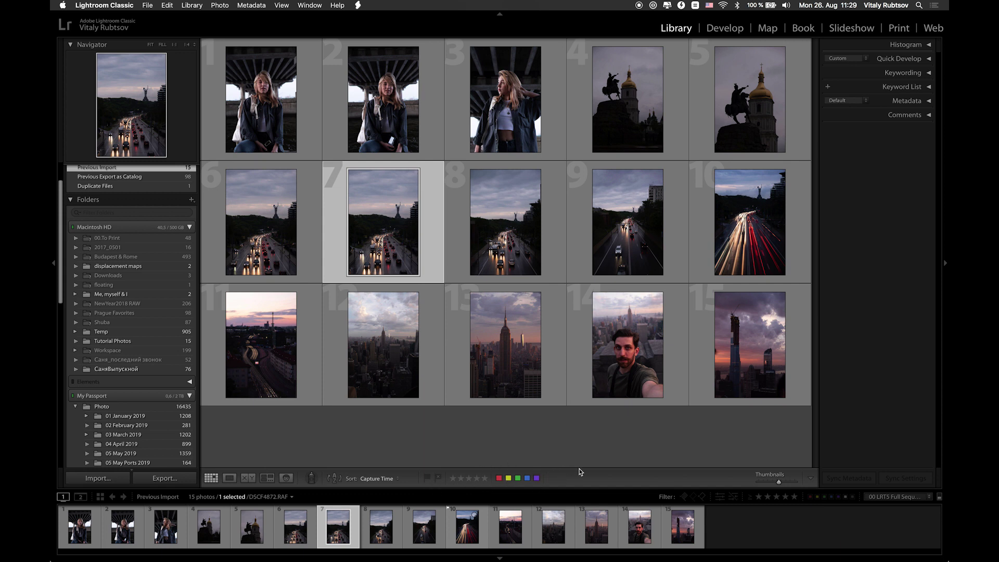
click(810, 479)
mouse_move(840, 551)
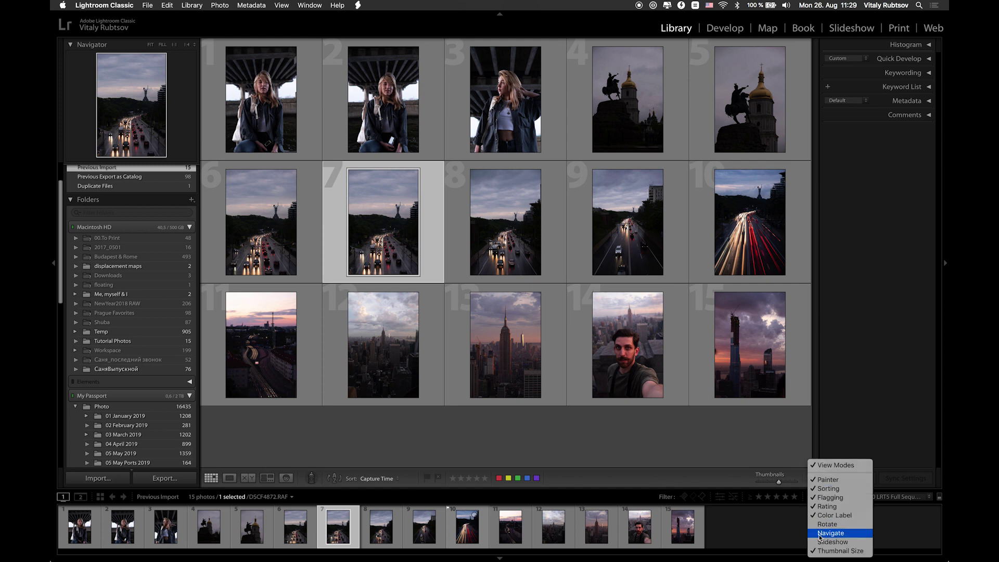
click(425, 436)
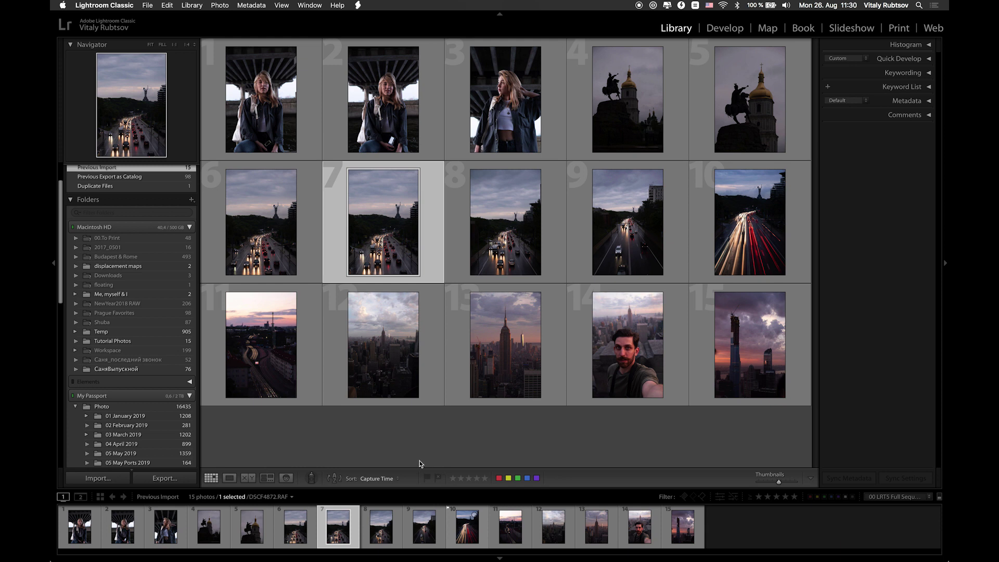
Flag photo 7 as a pick, change the flag to rejected, and clear it.
click(427, 477)
click(438, 477)
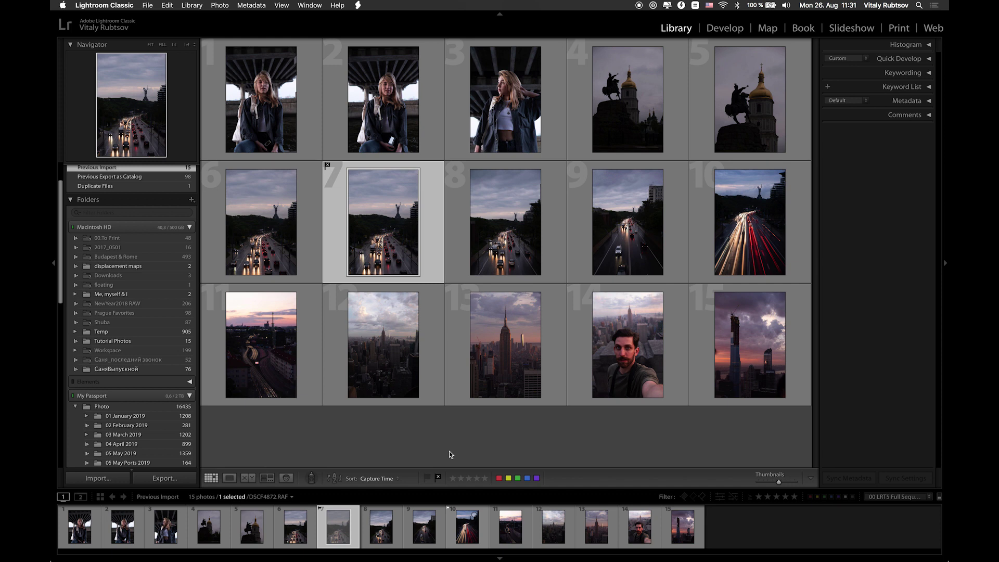
key(u)
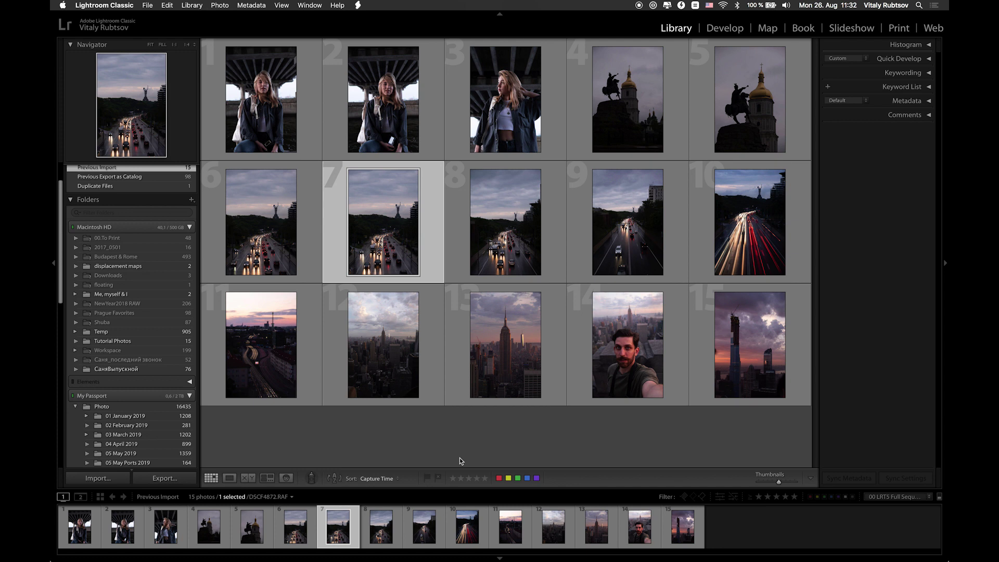
Give the selected traffic photo, number 7, a one-star rating.
key(1)
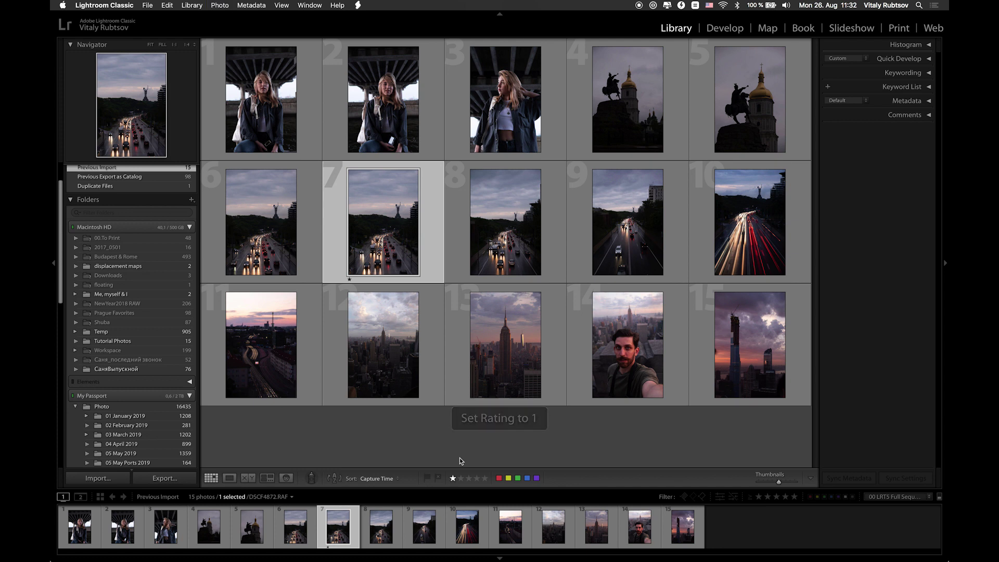
key(5)
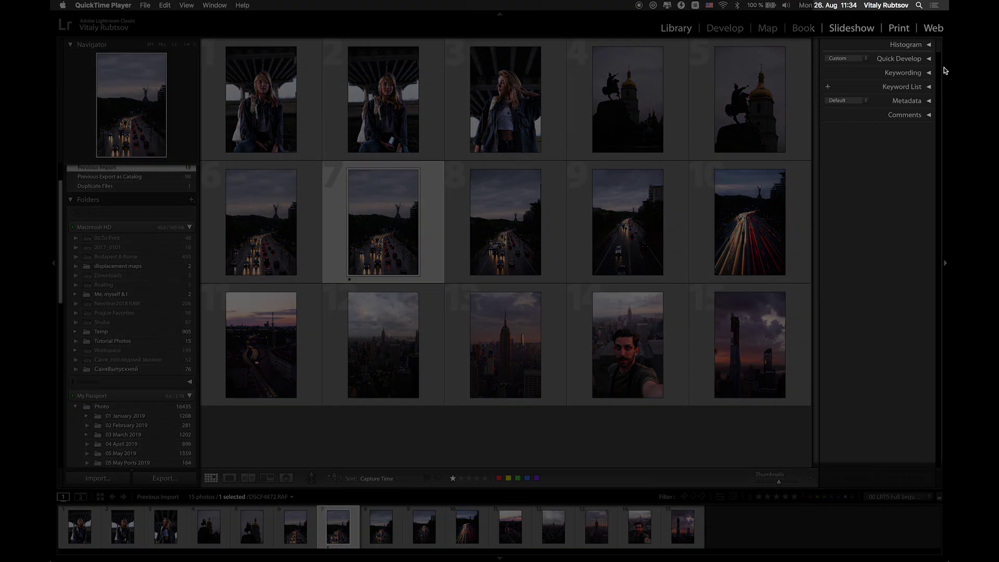
Examine the selected photo's Histogram, Keywording, Metadata and Comments information.
click(905, 45)
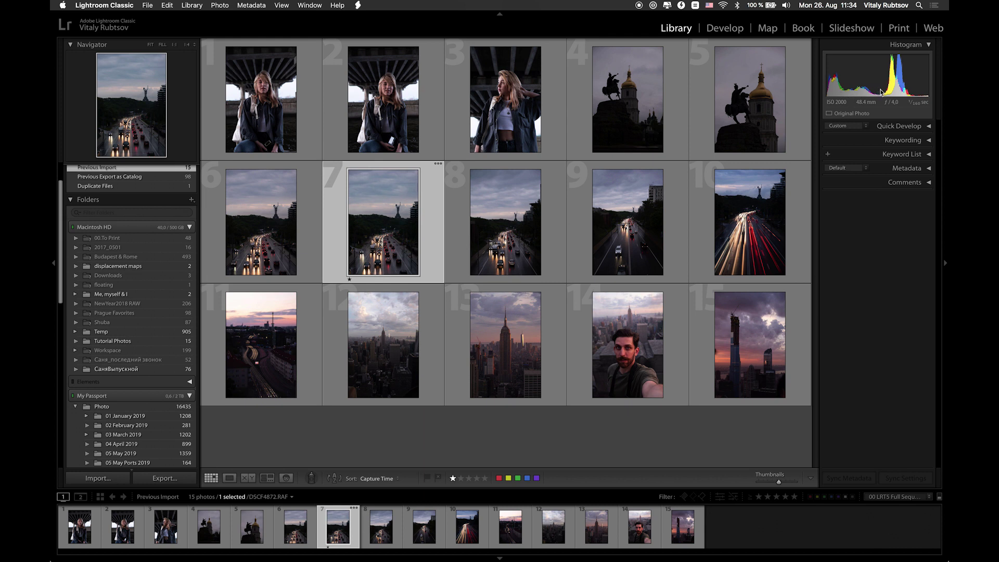
click(898, 141)
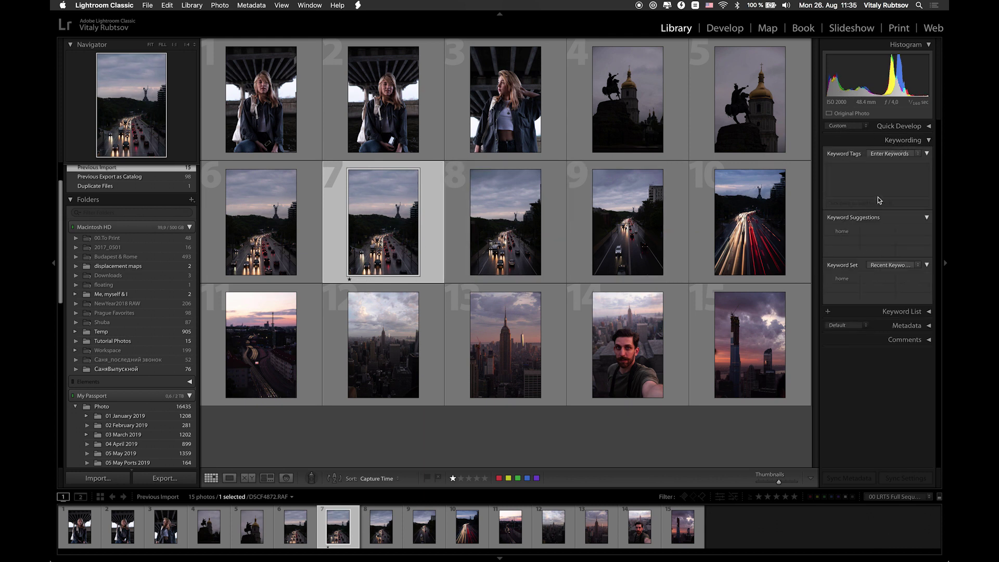
click(899, 325)
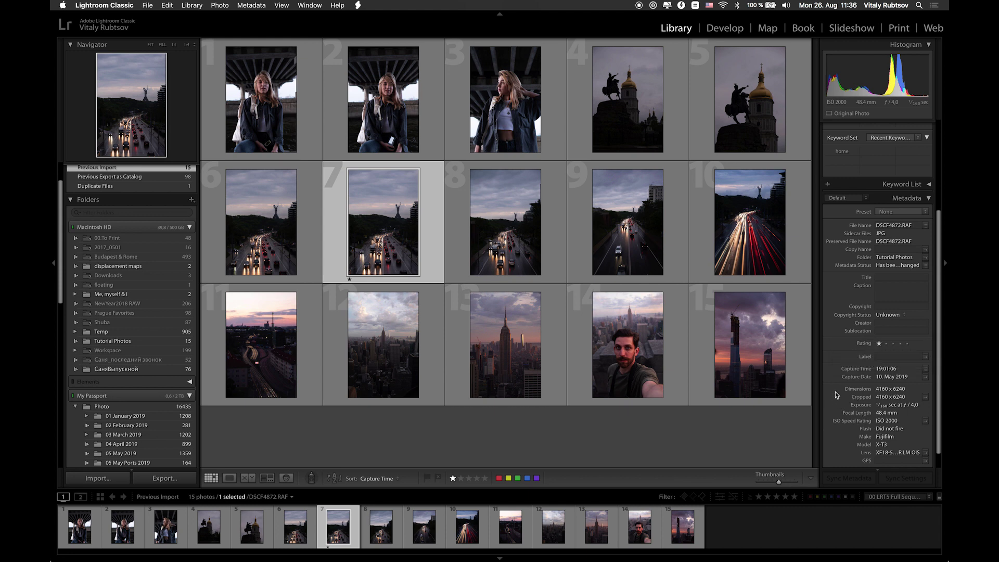
scroll(864, 442, down, 1)
click(898, 458)
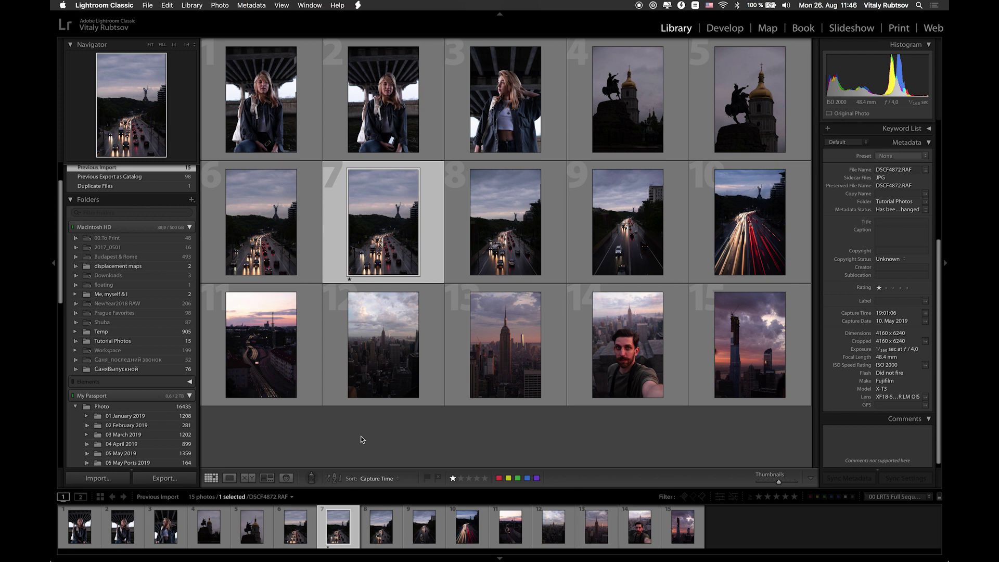
Open the selected traffic photo in the Develop module and apply the Auto tone correction from the Basic adjustments.
click(722, 29)
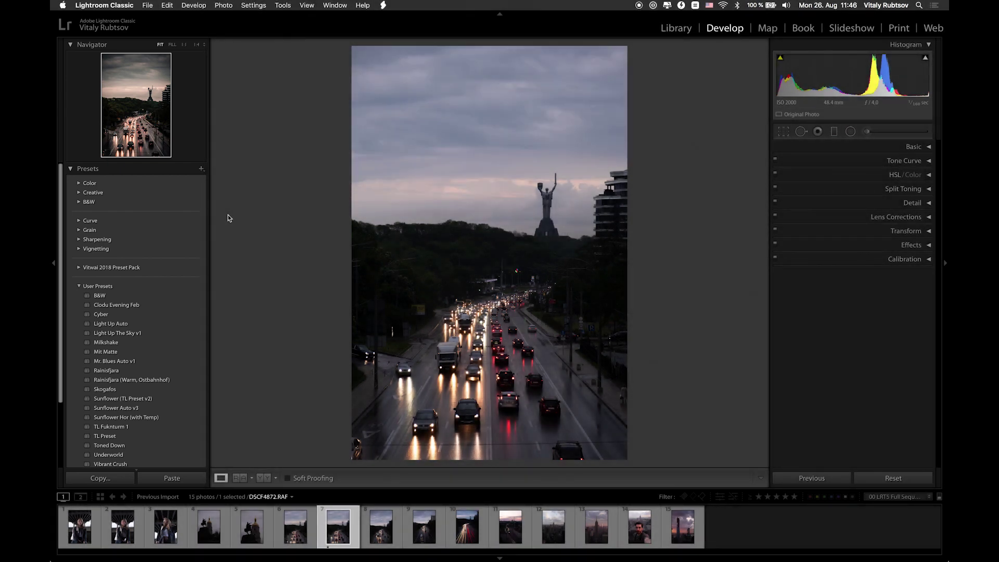
click(164, 398)
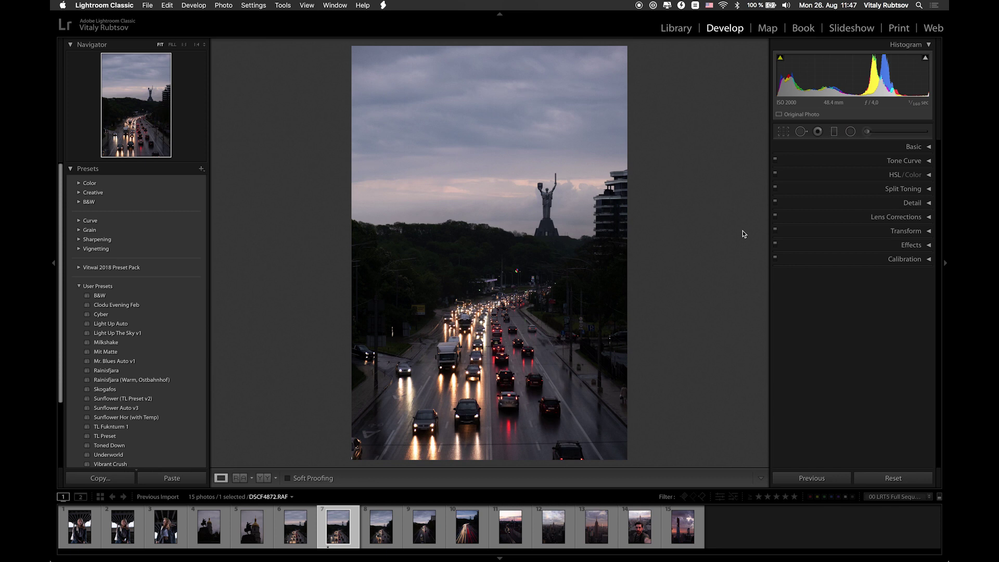
click(918, 146)
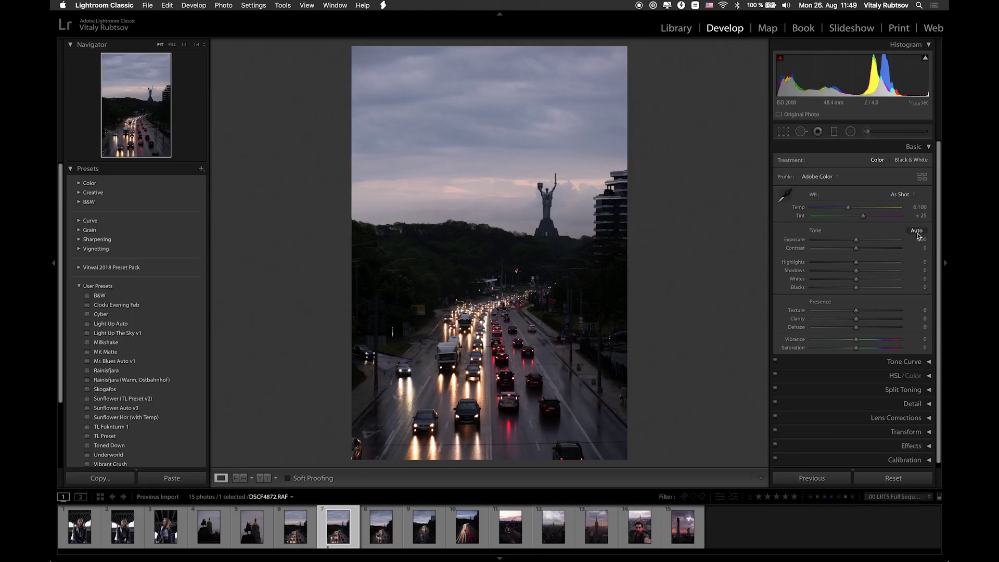
click(947, 200)
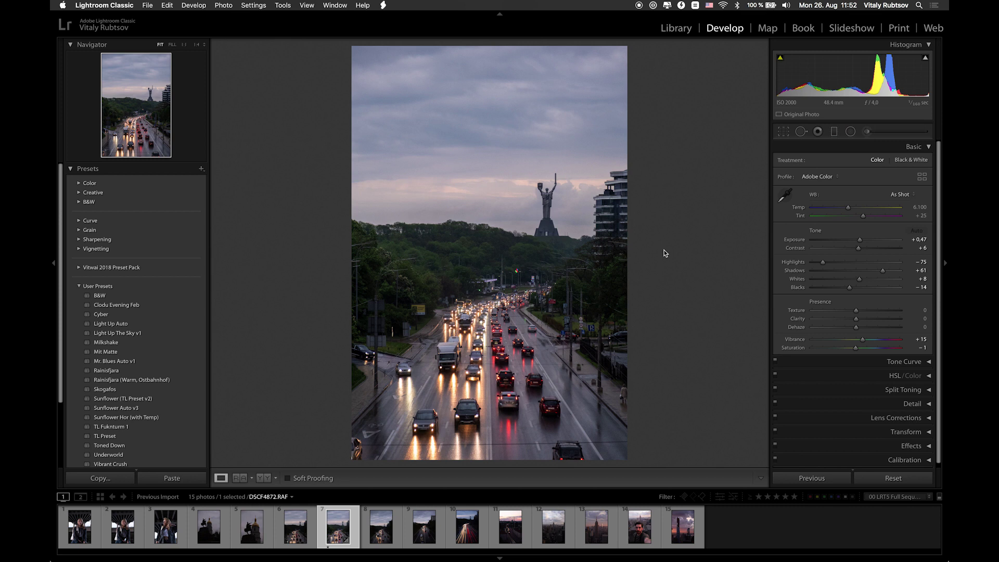
Toggle the clipping warnings on the traffic photo and lower its Highlights to −86.
key(j)
key(j)
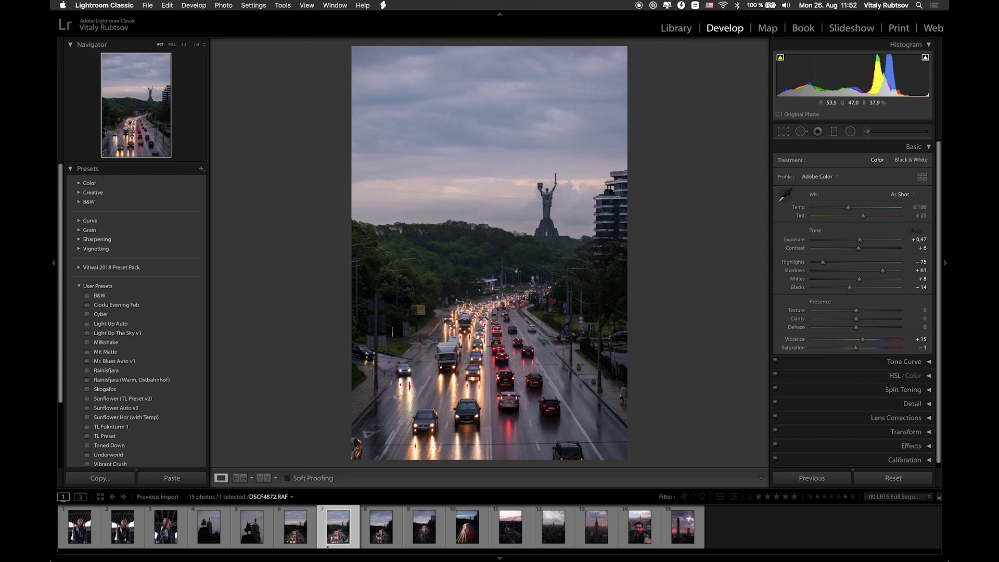
drag(822, 264, 818, 265)
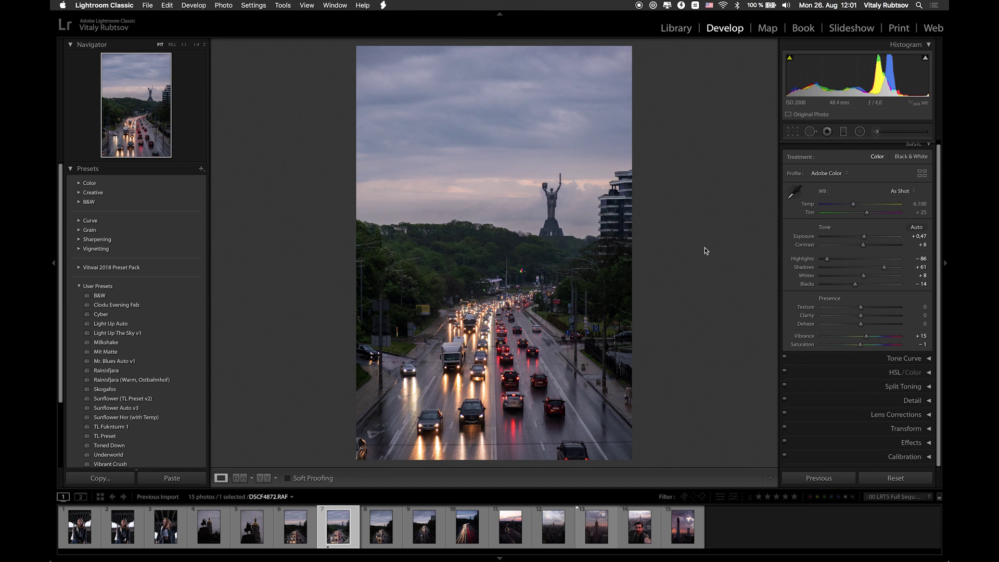
Pull the midpoint of the Blue channel's tone curve slightly down and compare the photo with the curve switched off and on.
click(892, 358)
scroll(796, 363, down, 3)
scroll(800, 364, down, 3)
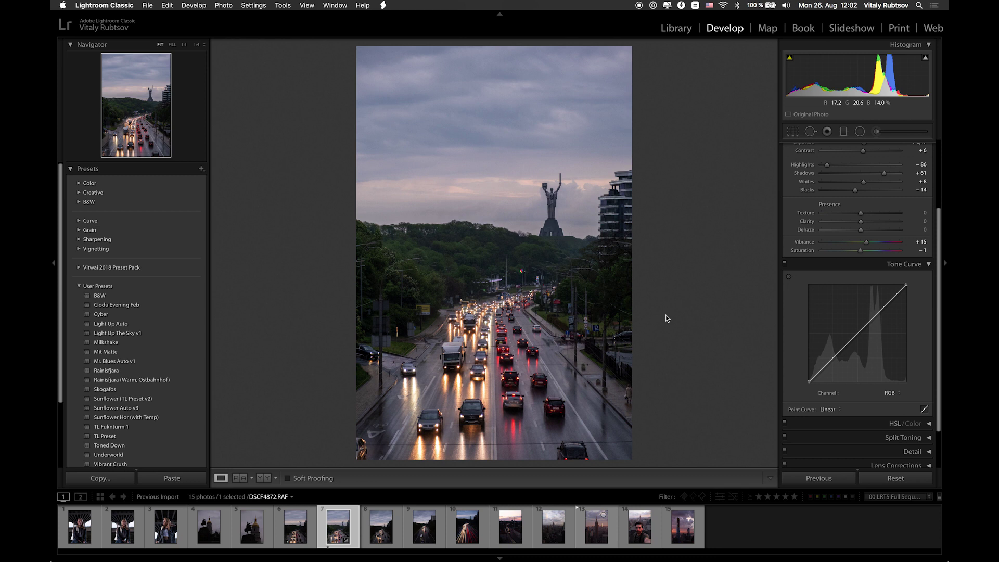
click(891, 393)
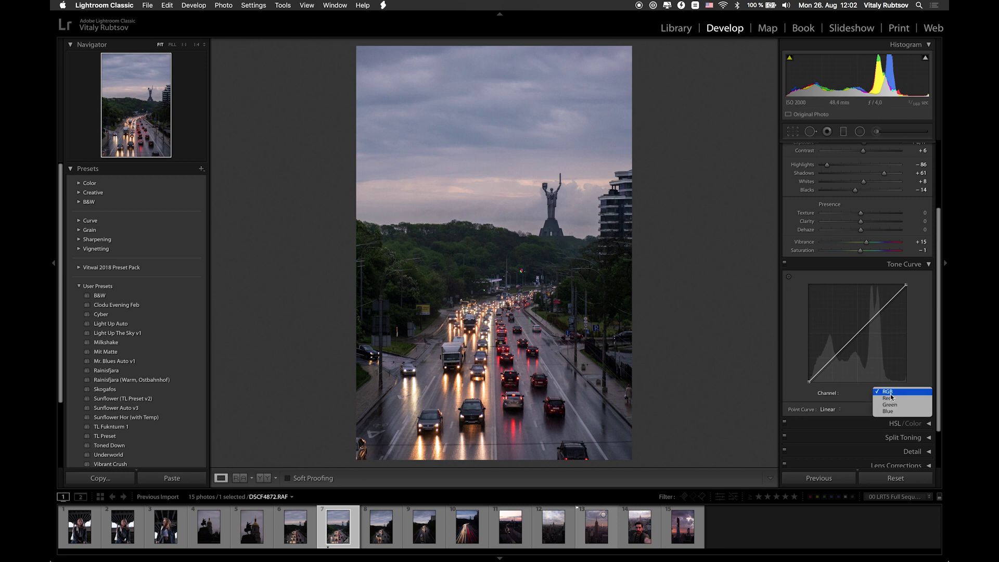
click(891, 411)
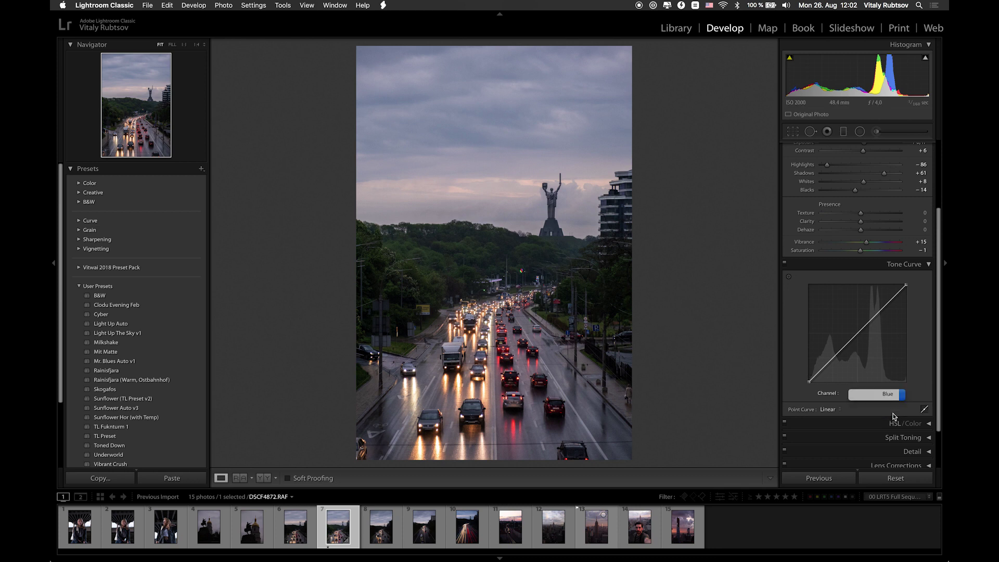
click(858, 335)
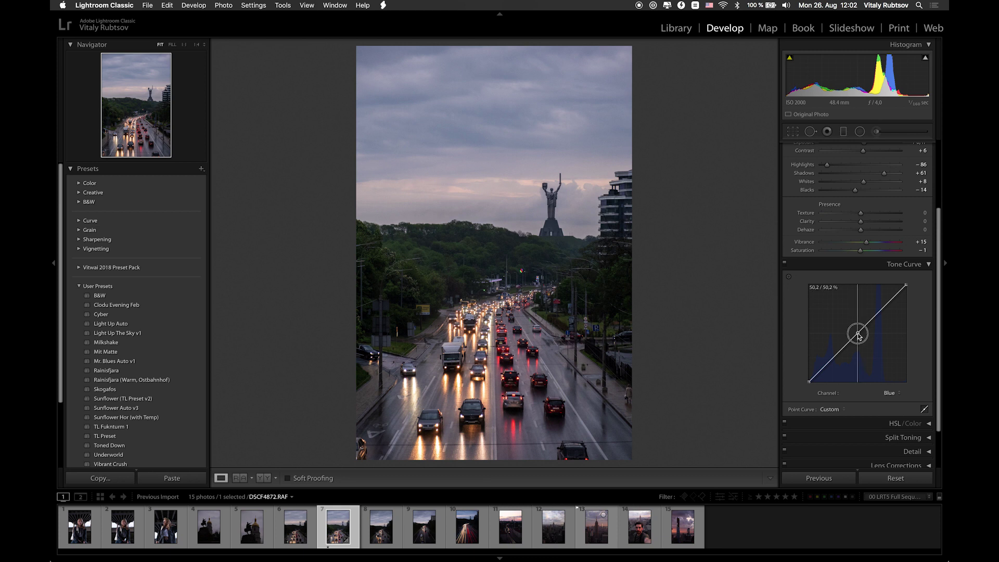
drag(859, 336, 859, 339)
drag(862, 341, 862, 337)
click(785, 262)
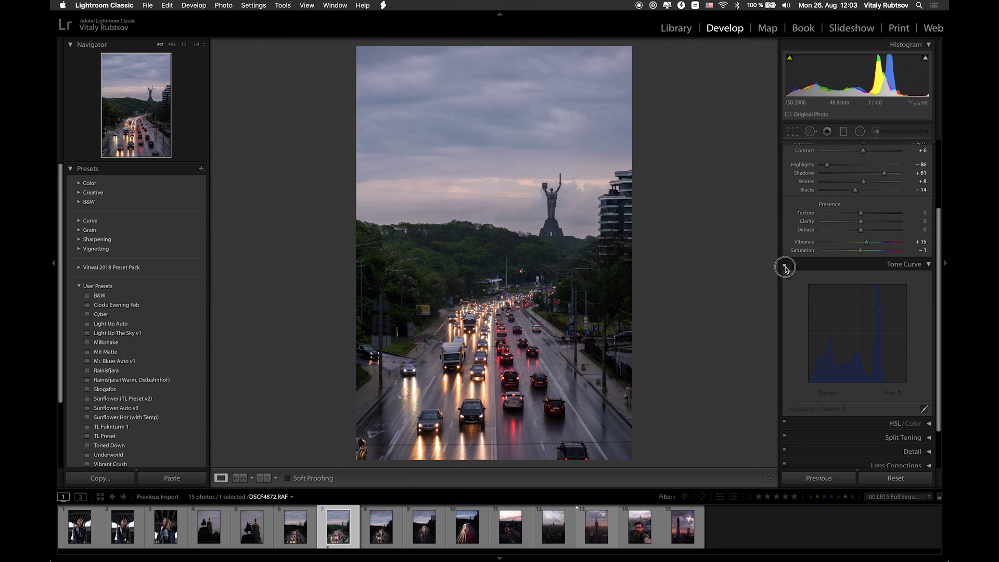
click(784, 263)
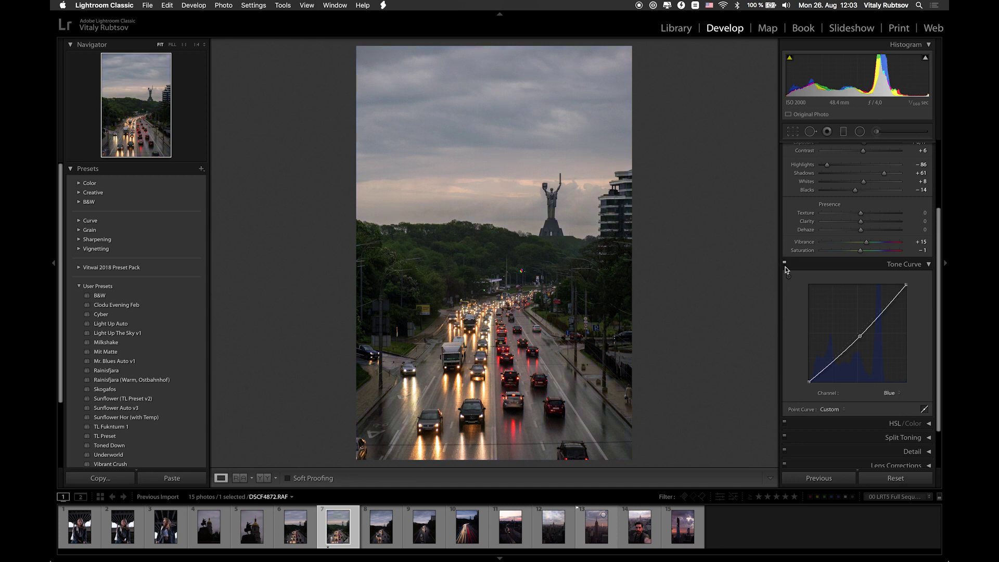
click(784, 263)
click(785, 264)
Set the HSL hues to Red −16, Green −25, Aqua +62 and Blue −55.
scroll(796, 342, down, 5)
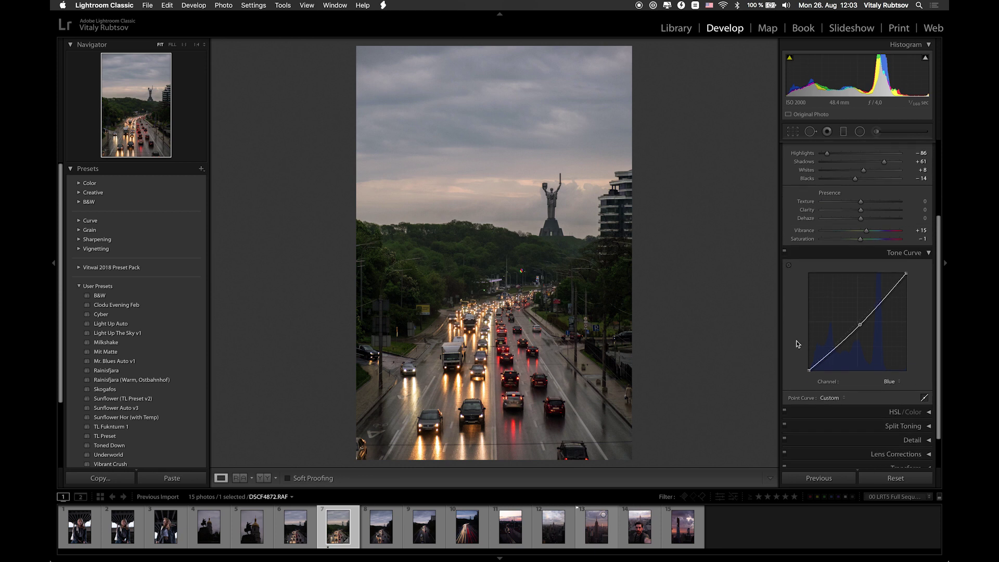
click(894, 371)
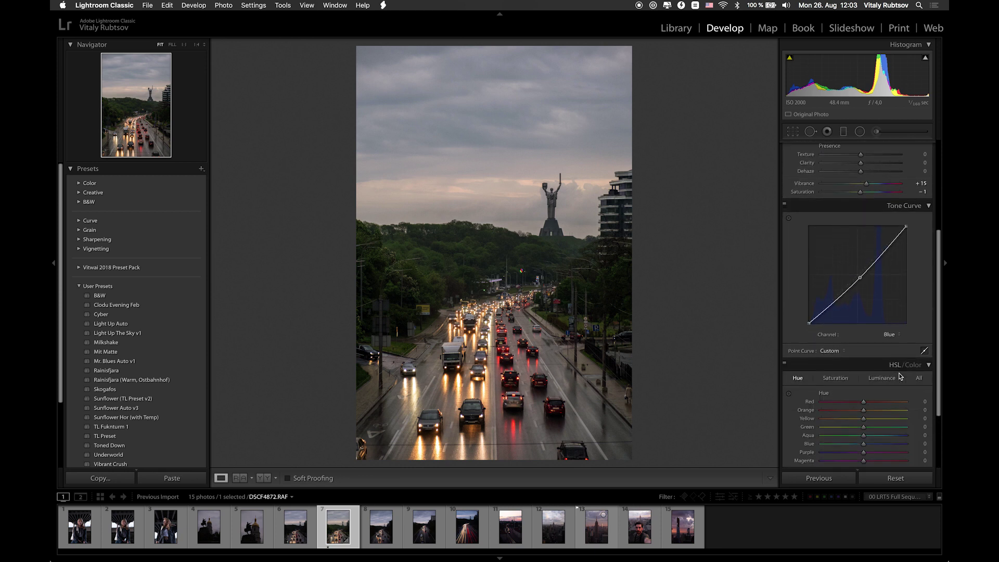
scroll(792, 394, down, 5)
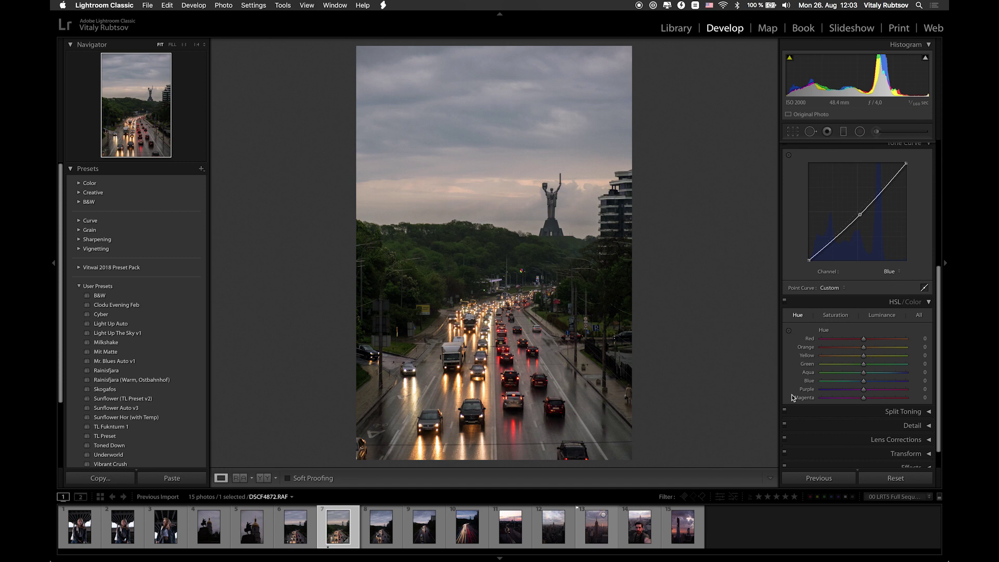
scroll(790, 369, down, 2)
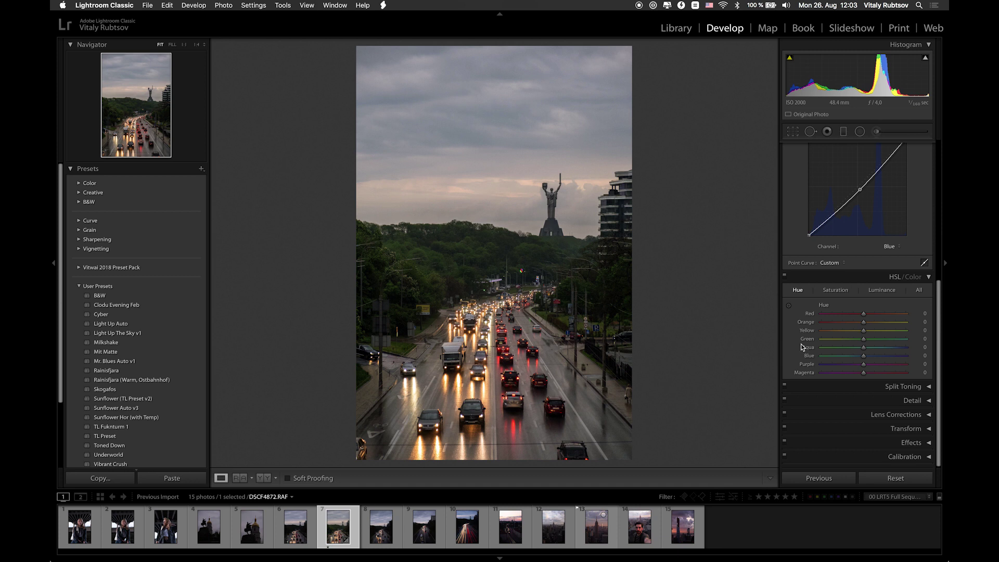
mouse_move(863, 314)
mouse_down()
mouse_move(839, 315)
mouse_move(854, 320)
mouse_up()
drag(831, 339, 852, 342)
mouse_move(832, 358)
mouse_down()
mouse_move(820, 357)
mouse_move(901, 360)
mouse_move(796, 364)
mouse_move(842, 359)
mouse_up()
click(891, 347)
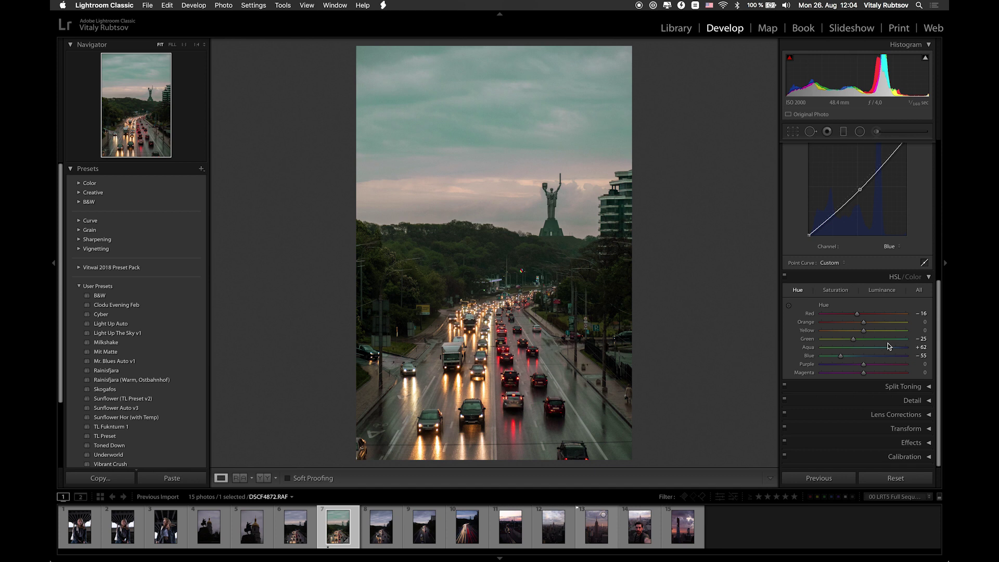
Shift the sky's hue with the targeted adjustment tool to Blue −14 and Purple −4, and view the Saturation and Luminance controls.
click(788, 306)
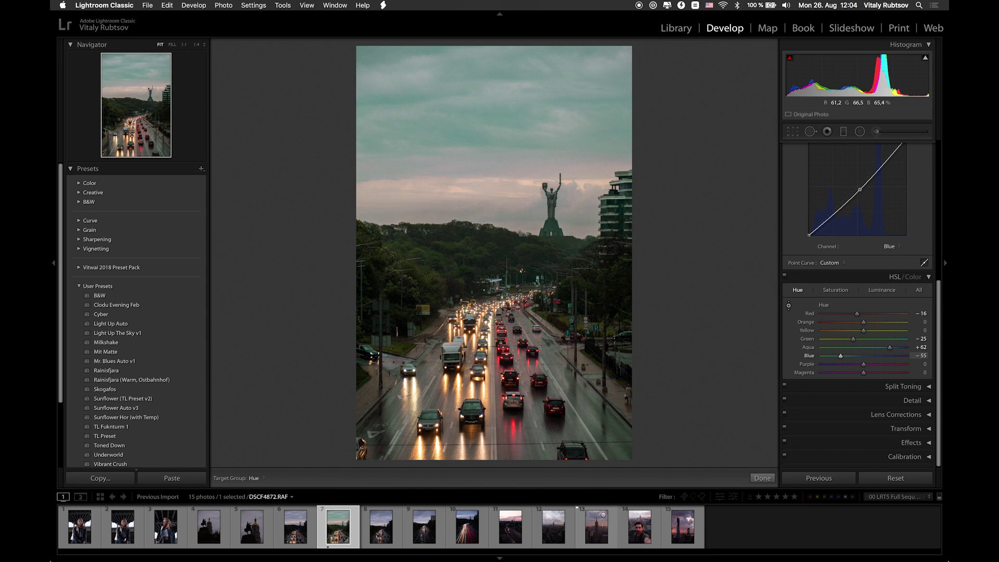
drag(495, 118, 494, 125)
mouse_move(494, 124)
mouse_down()
mouse_move(494, 172)
mouse_move(495, 62)
mouse_move(494, 109)
mouse_up()
drag(495, 156, 494, 109)
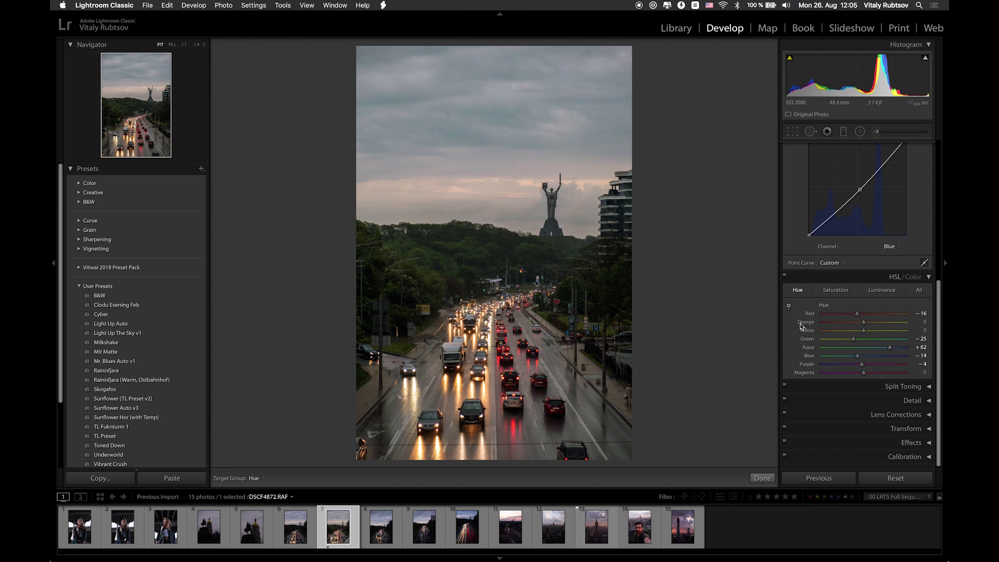
click(836, 291)
click(881, 291)
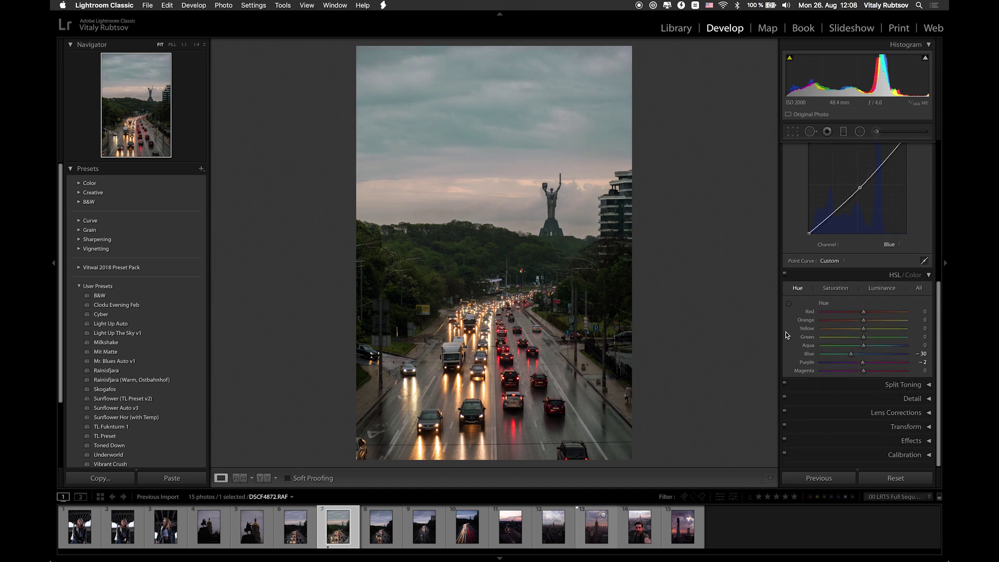
Split-tone the photo with shadows at hue 212, saturation 9, and highlights at hue 45, saturation 10.
click(903, 385)
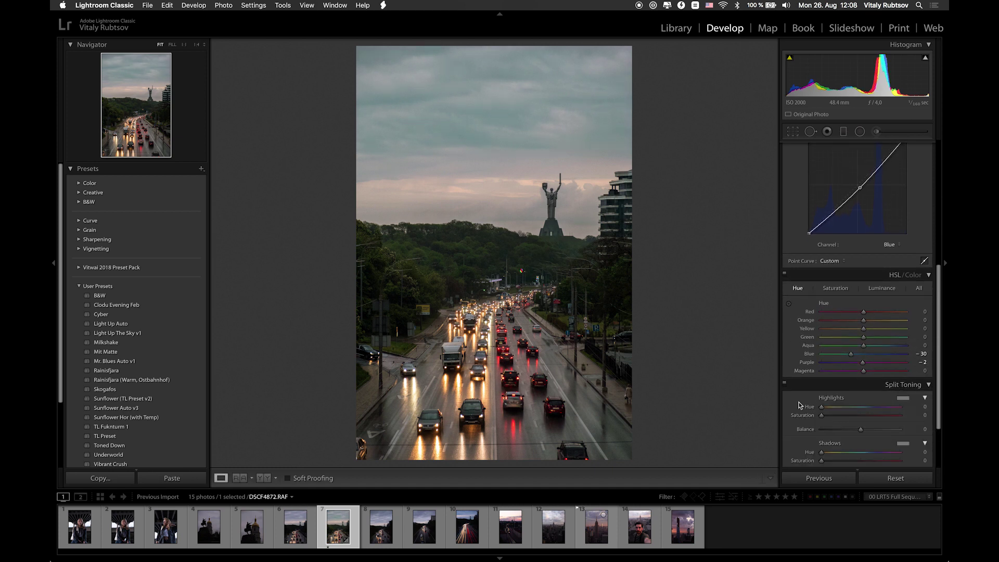
scroll(799, 404, down, 3)
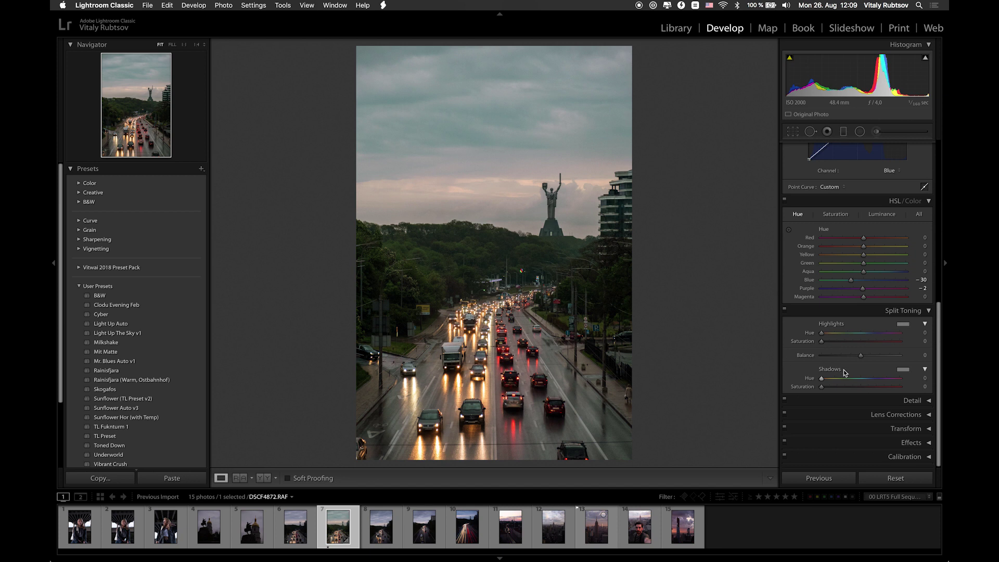
click(866, 380)
drag(866, 379, 868, 380)
click(829, 387)
drag(828, 388, 830, 388)
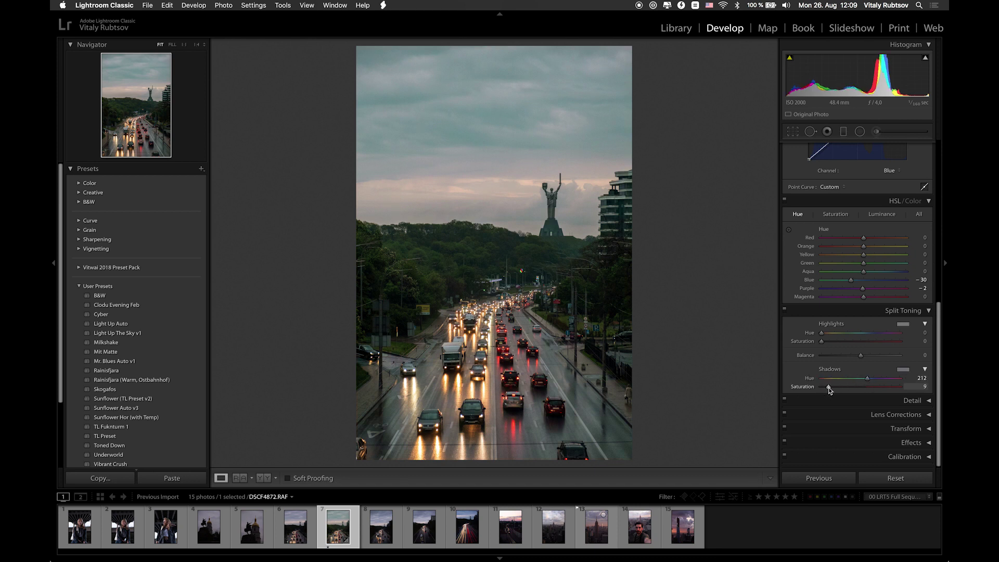
click(830, 341)
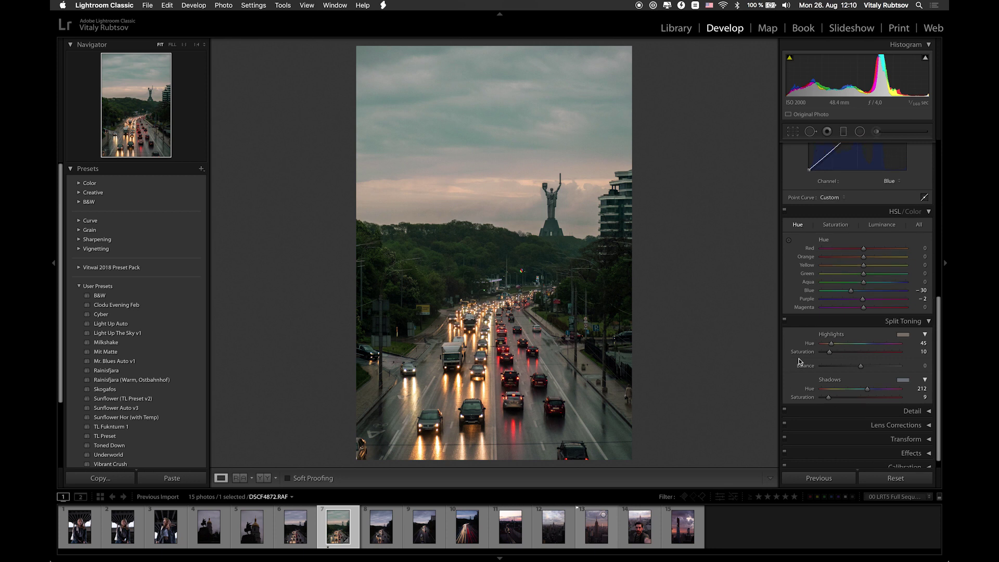
Set the sharpening amount to 68 and the luminance noise reduction to 8.
click(911, 402)
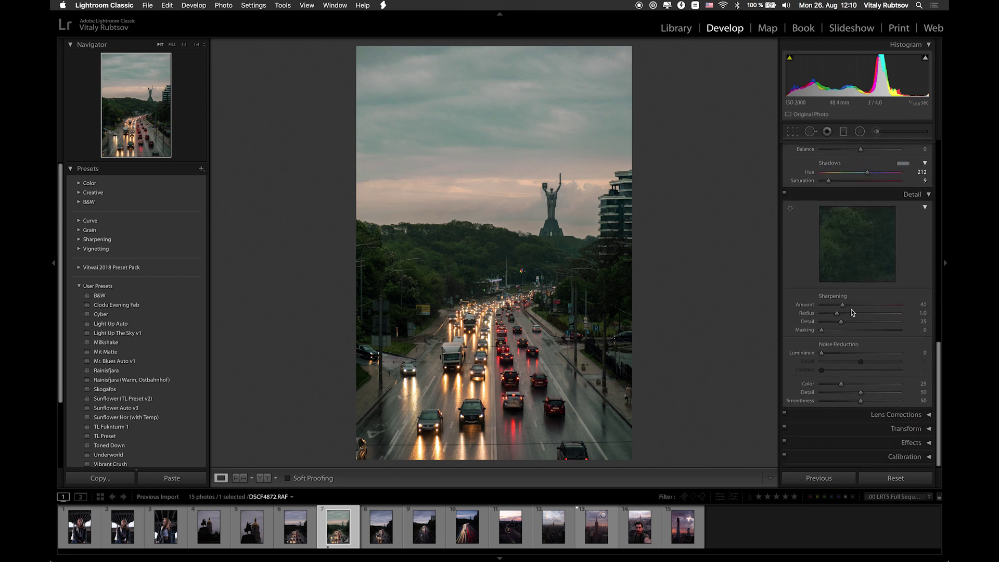
mouse_move(848, 306)
mouse_down()
mouse_move(872, 307)
mouse_move(857, 306)
mouse_up()
mouse_move(822, 354)
mouse_down()
mouse_move(883, 353)
mouse_move(829, 359)
mouse_up()
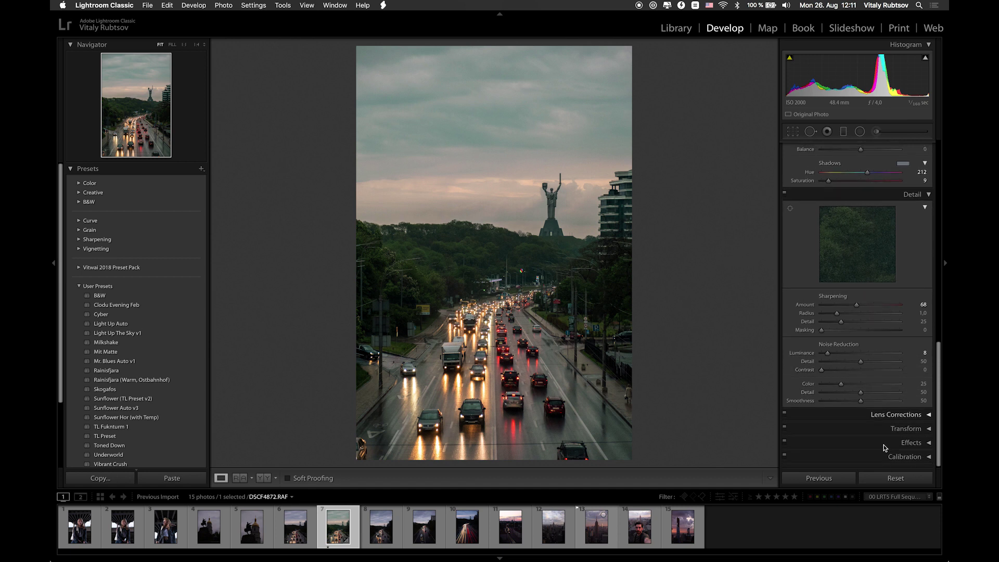
Enable the lens profile corrections for the traffic photo and open the choice of lens make.
click(885, 415)
scroll(806, 374, down, 3)
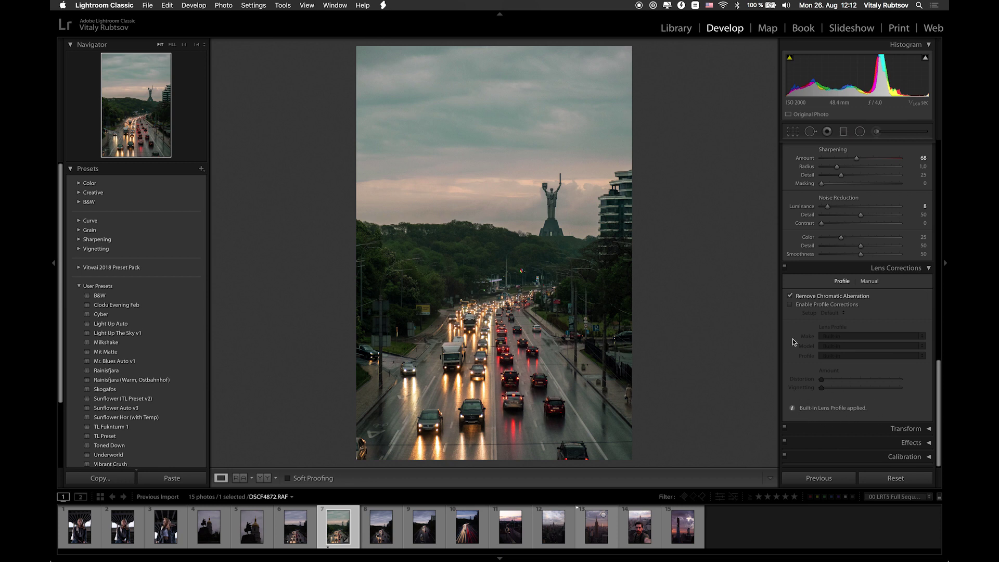
click(791, 305)
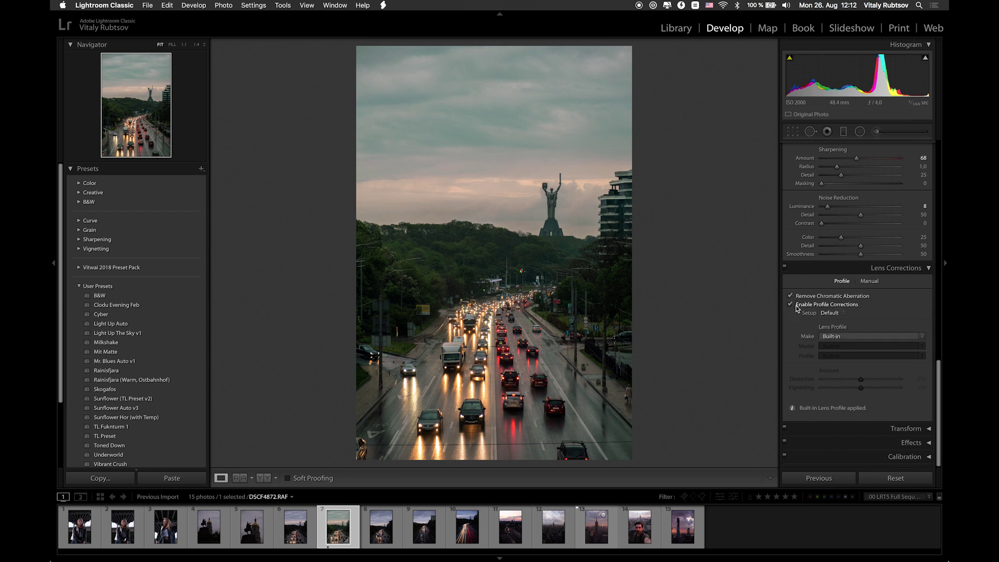
click(872, 337)
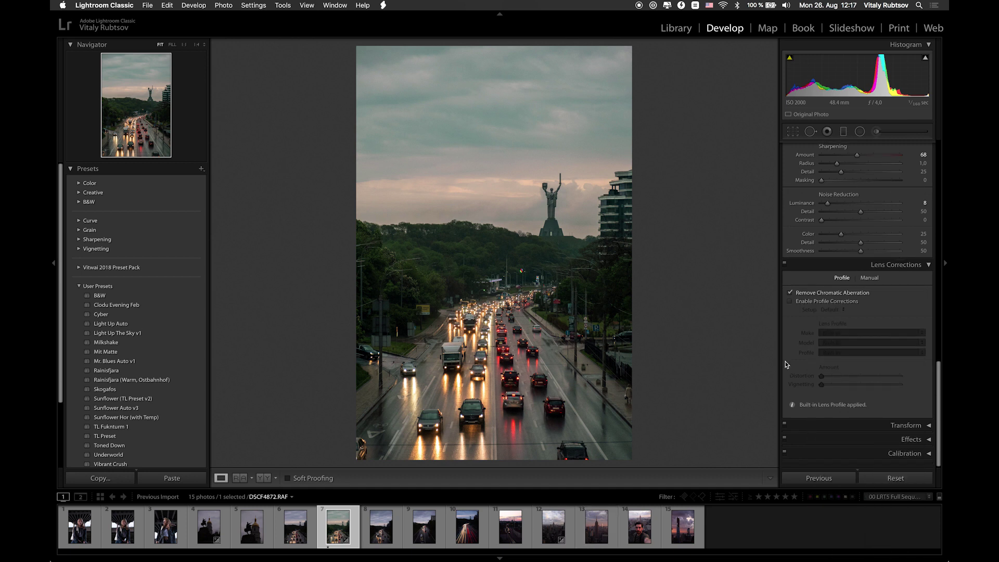
Switch to the skyscraper photo, number 15, and straighten it with the Vertical Upright correction.
click(908, 425)
scroll(787, 356, down, 5)
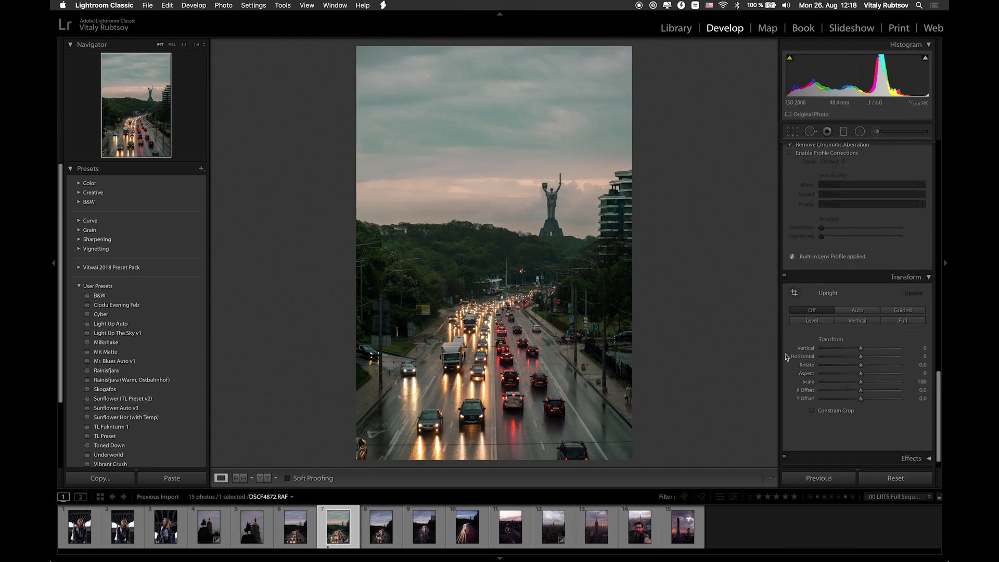
click(682, 525)
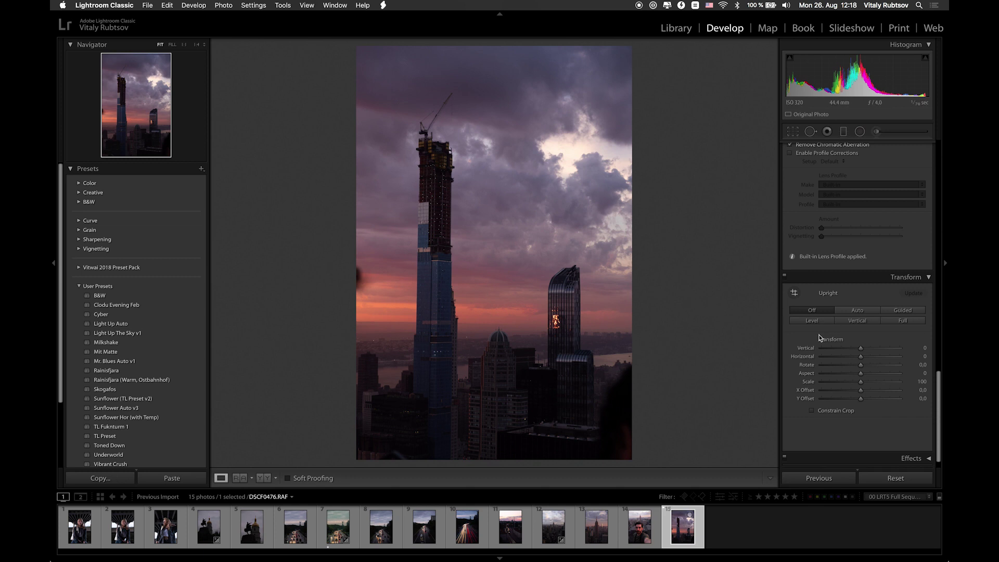
click(857, 321)
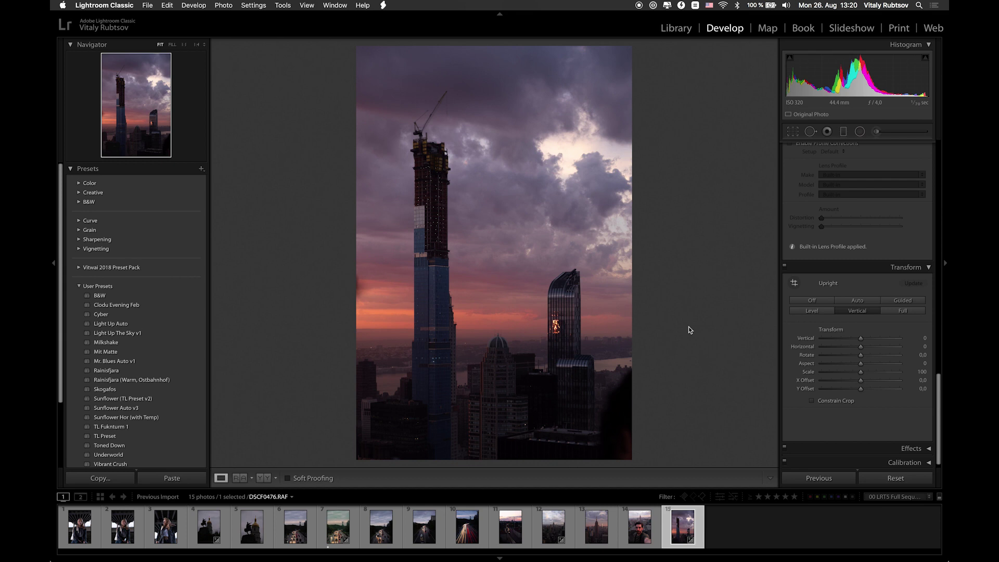
Set the skyscraper photo's post-crop vignetting amount to −21 and its grain amount to 69.
scroll(792, 330, down, 1)
click(905, 442)
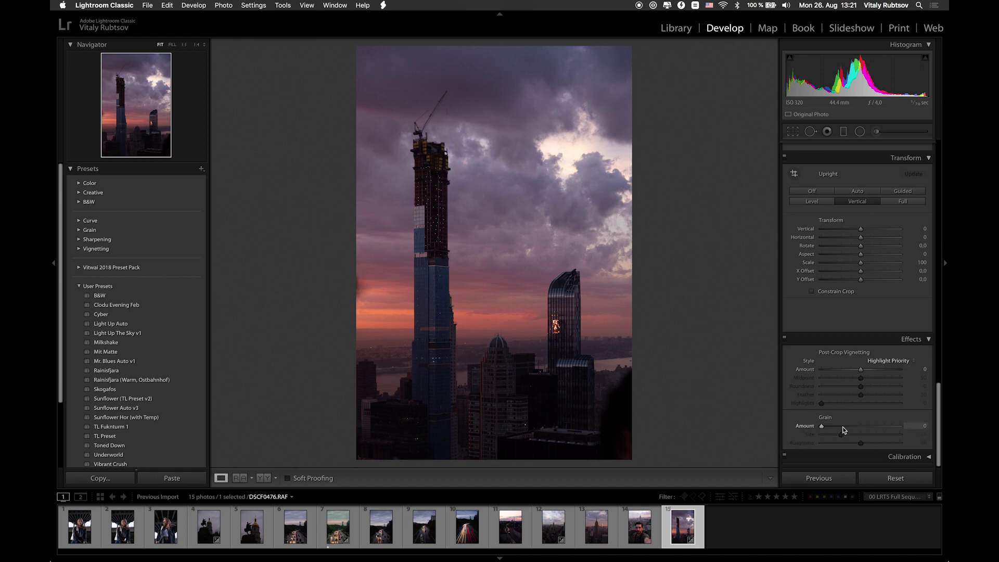
mouse_move(861, 370)
mouse_down()
mouse_move(816, 371)
mouse_move(855, 375)
mouse_up()
drag(841, 426, 876, 426)
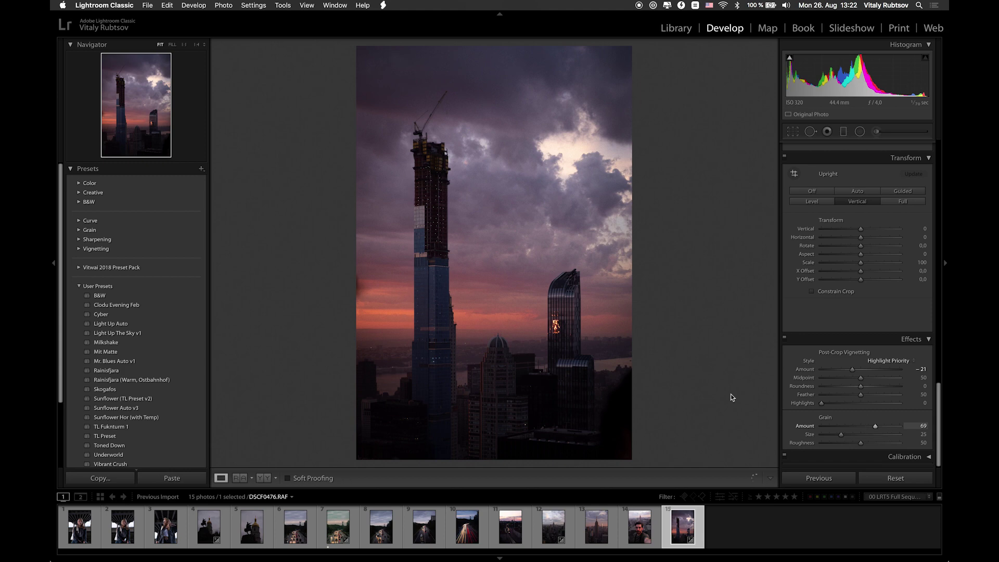
Inspect the grain in the sky at 1:1, set the grain amount to 0, and return to the full photo.
click(517, 225)
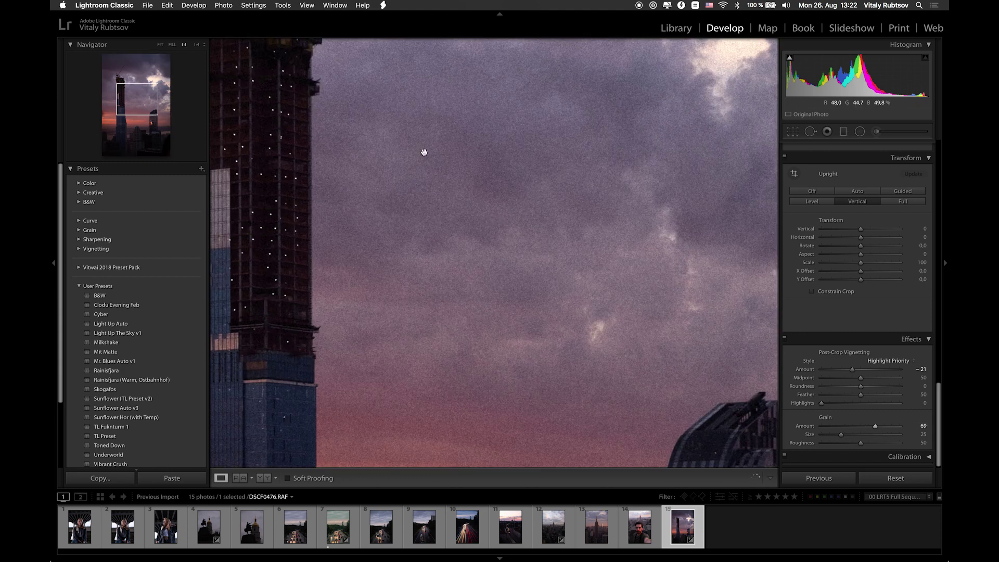
mouse_move(838, 426)
mouse_down()
mouse_move(826, 428)
mouse_move(861, 426)
mouse_move(822, 425)
mouse_up()
key(z)
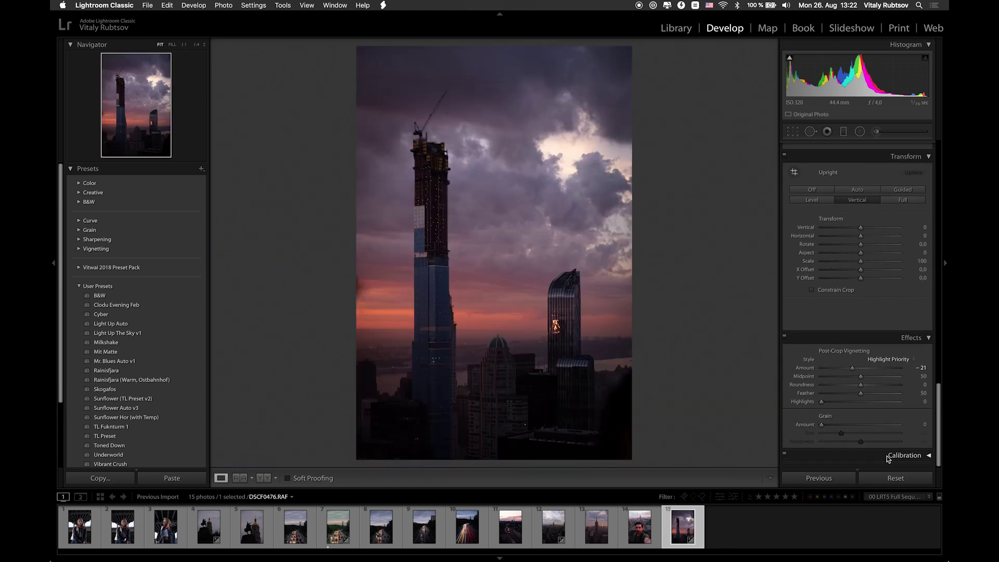
Test the Blue Primary calibration hue in both directions, down to −69, and set it to +1.
click(901, 457)
scroll(791, 373, down, 1)
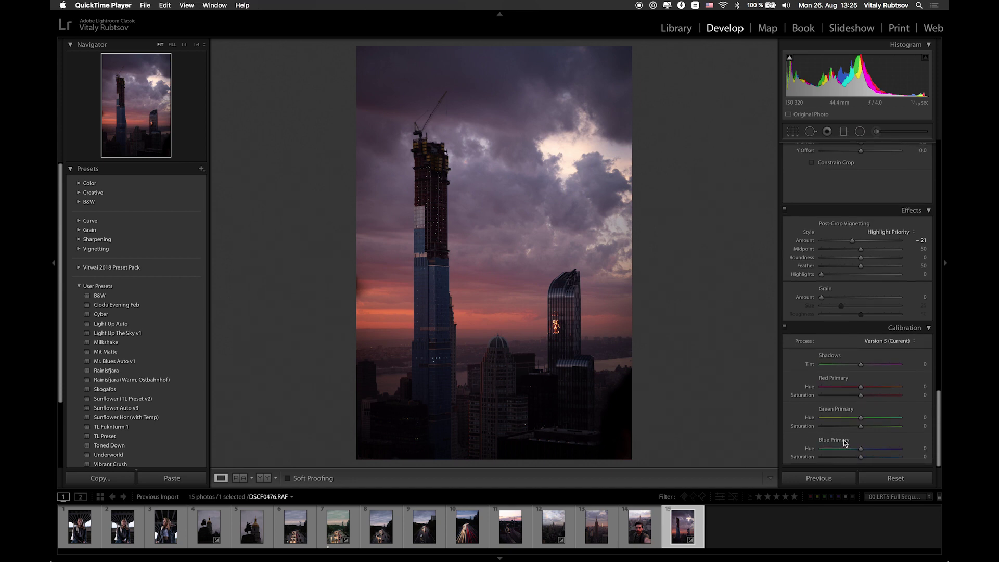
drag(862, 448, 886, 451)
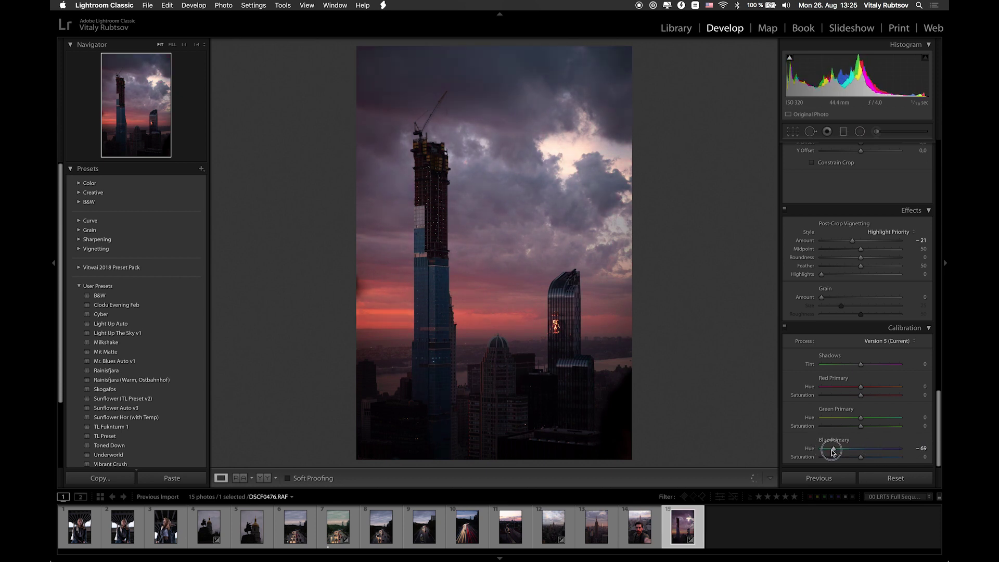
drag(832, 448, 862, 452)
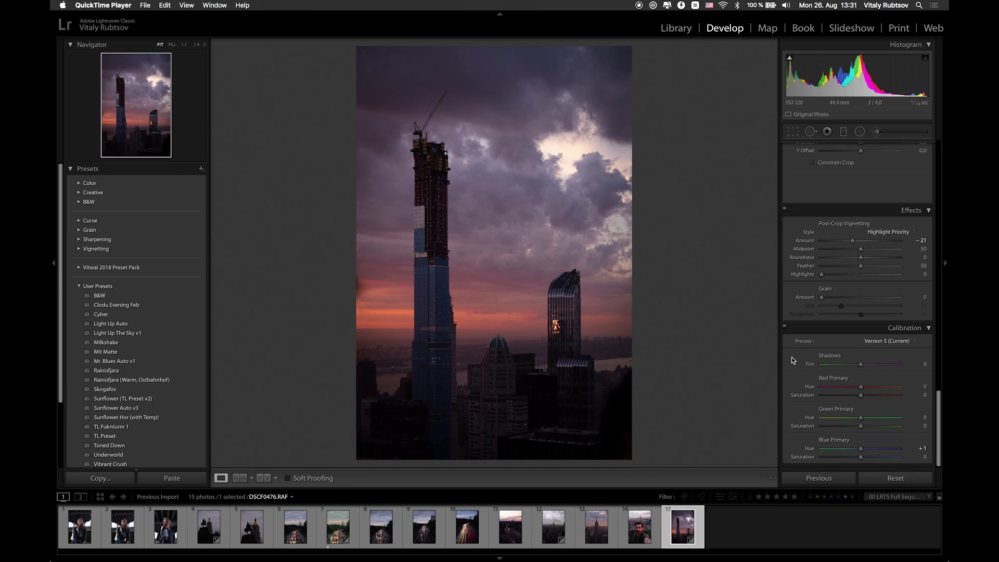
Cycle through the crop tool's guide overlays on the skyscraper photo, then close the tool without cropping.
scroll(800, 361, up, 15)
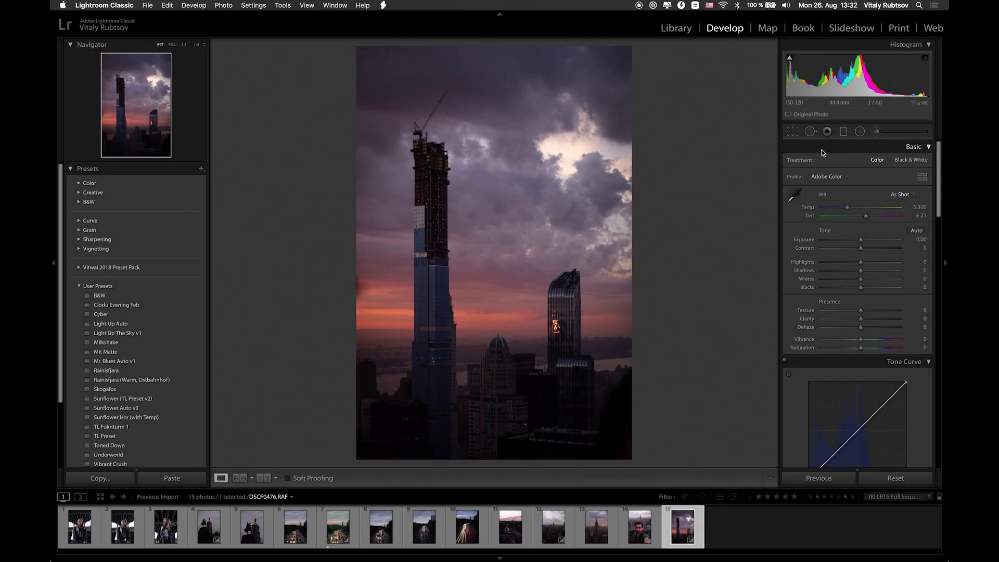
click(794, 134)
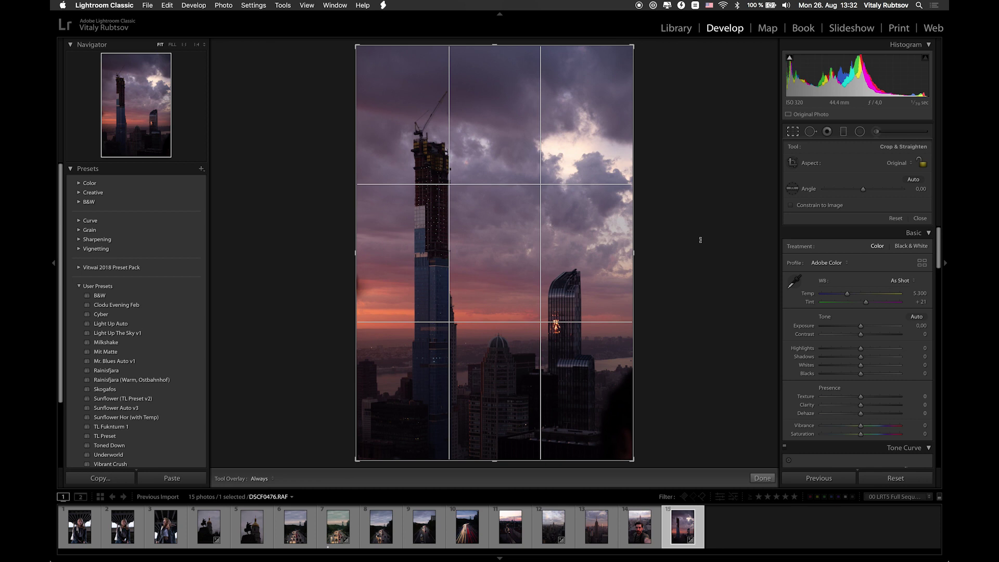
key(o)
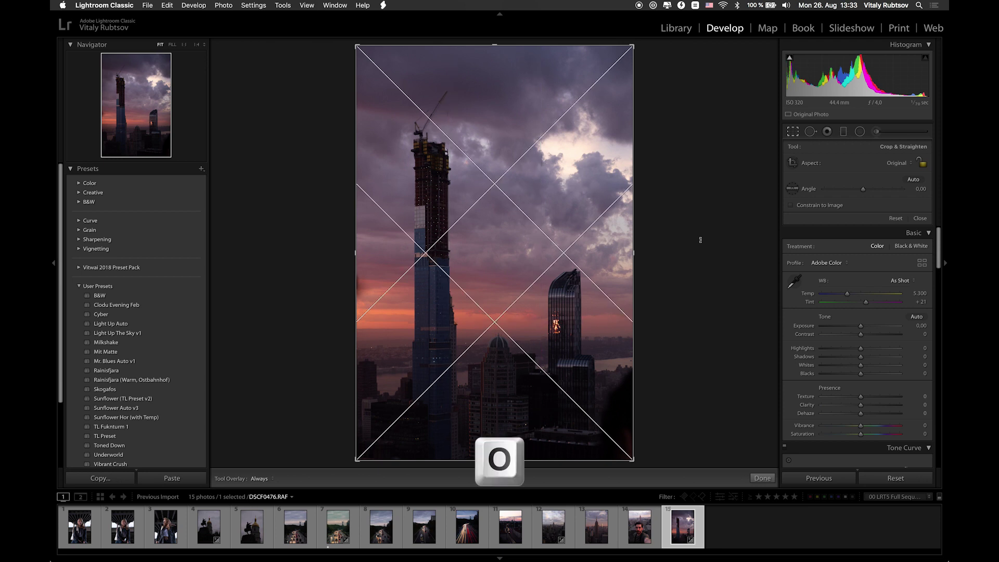
key(o)
key(o)
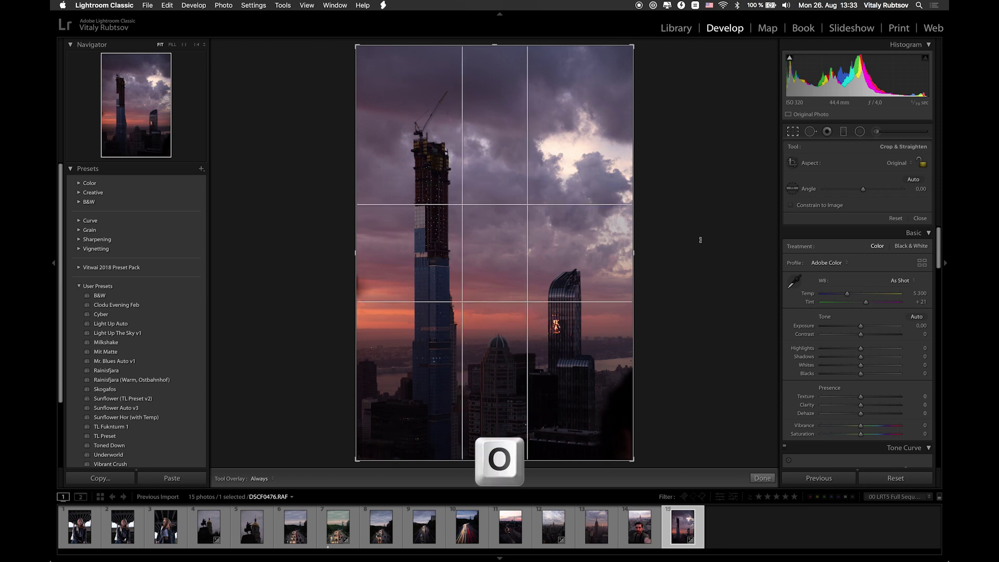
key(o)
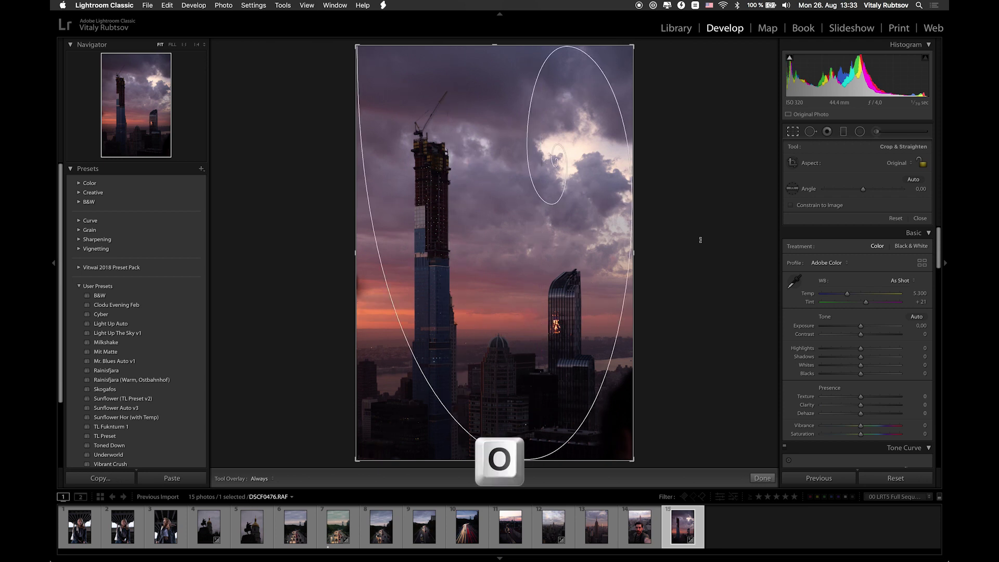
key(o)
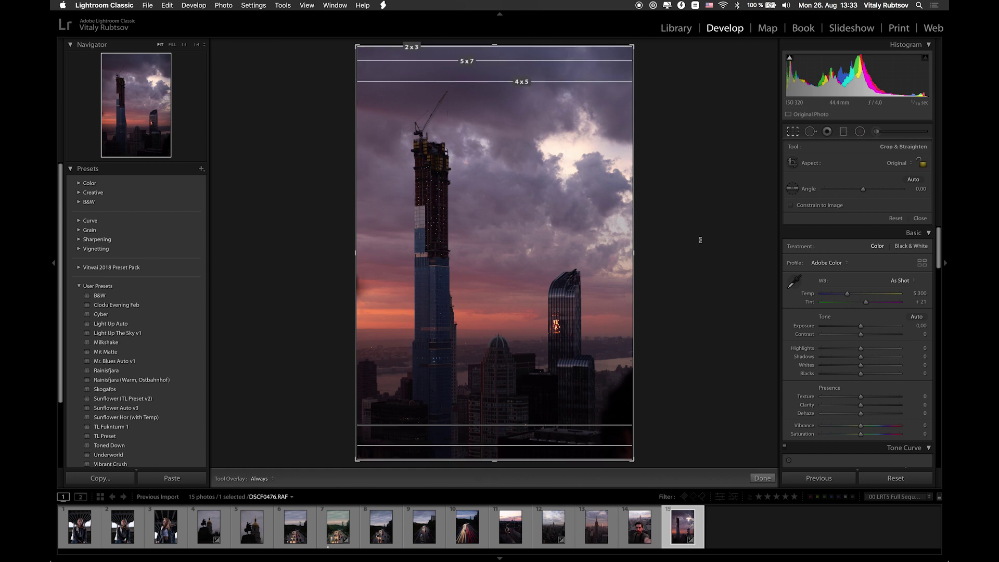
key(o)
key(o)
key(o)
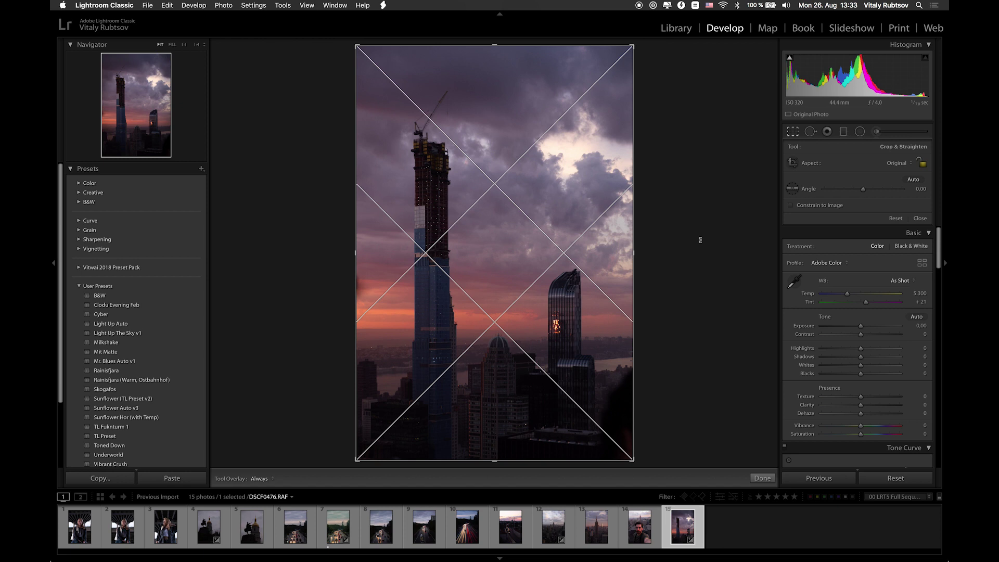
key(r)
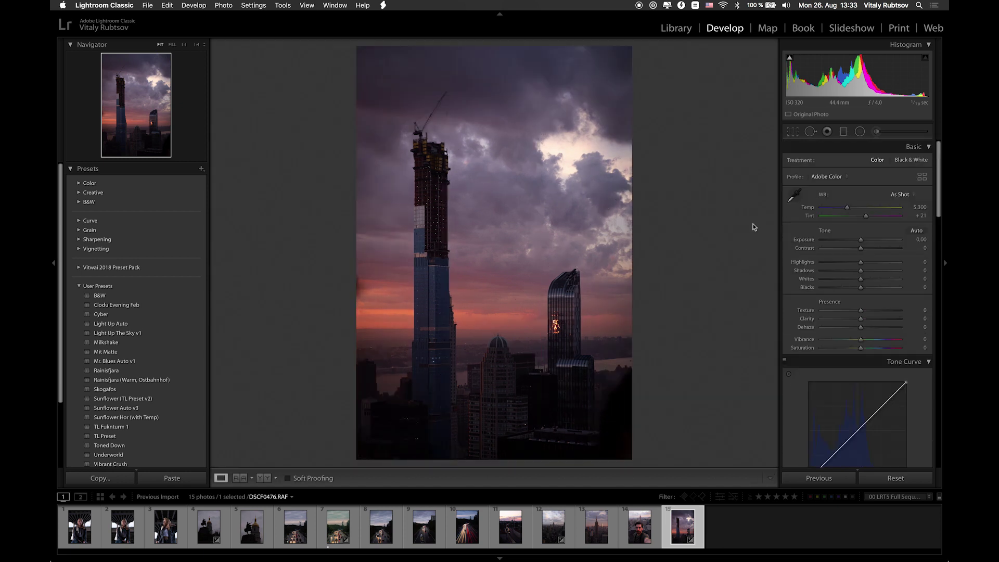
Heal the dark smudge at the left edge of the skyscraper photo's sunset sky using Spot Removal in Heal mode, size 79.
click(810, 132)
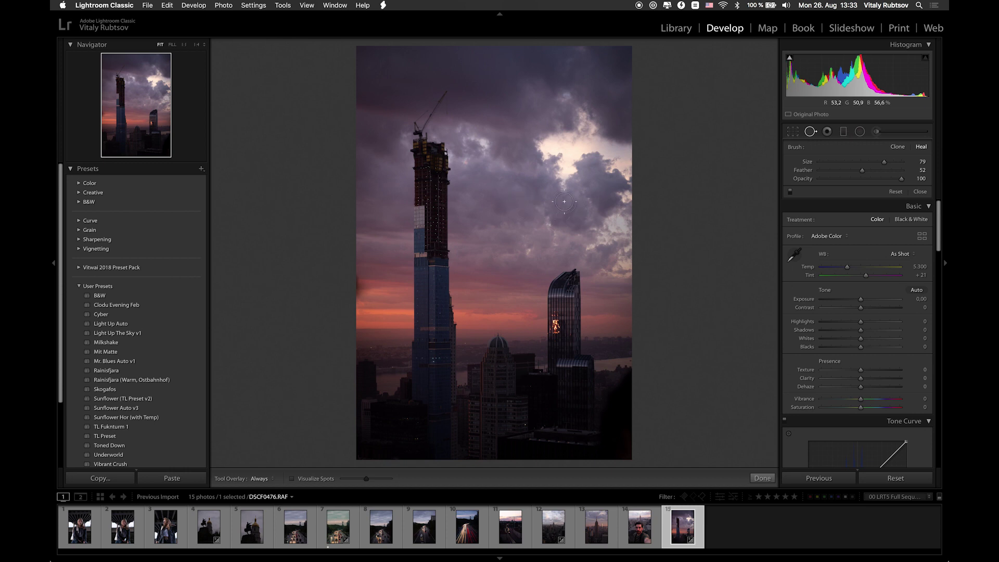
mouse_move(352, 285)
mouse_down()
mouse_move(357, 279)
mouse_move(356, 296)
mouse_move(362, 284)
mouse_move(354, 294)
mouse_move(393, 286)
mouse_move(489, 301)
mouse_move(484, 290)
mouse_move(498, 292)
mouse_move(497, 308)
mouse_move(395, 286)
mouse_move(392, 296)
mouse_up()
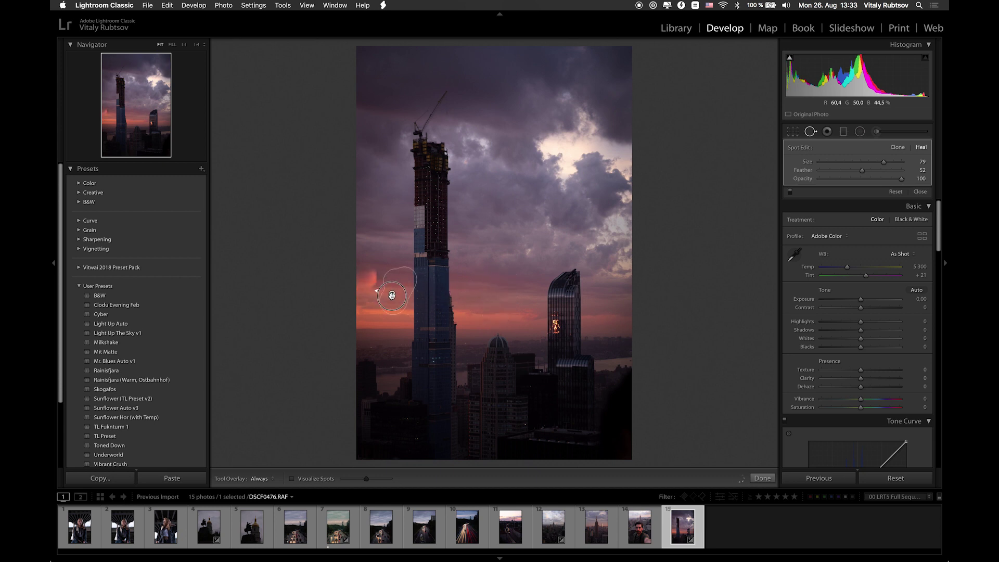
key(q)
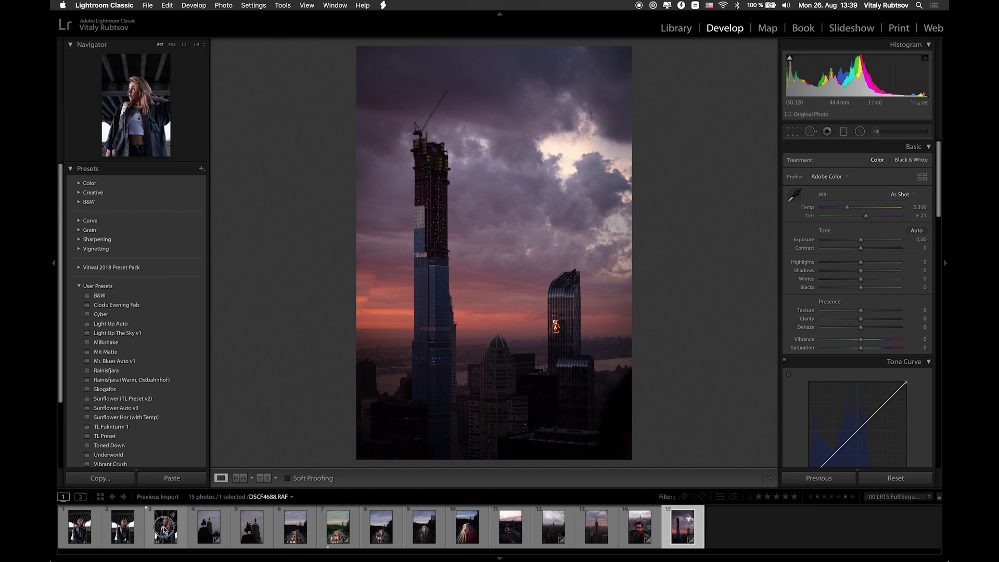
Switch to the portrait photo, number 3, and place a large radial filter around the woman's head and torso with exposure −1.99.
click(164, 530)
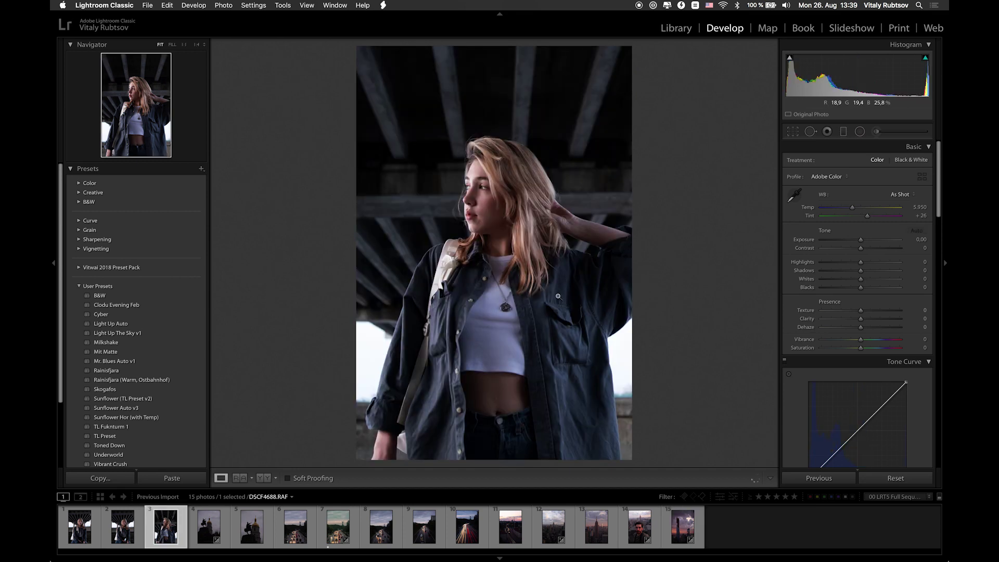
click(860, 131)
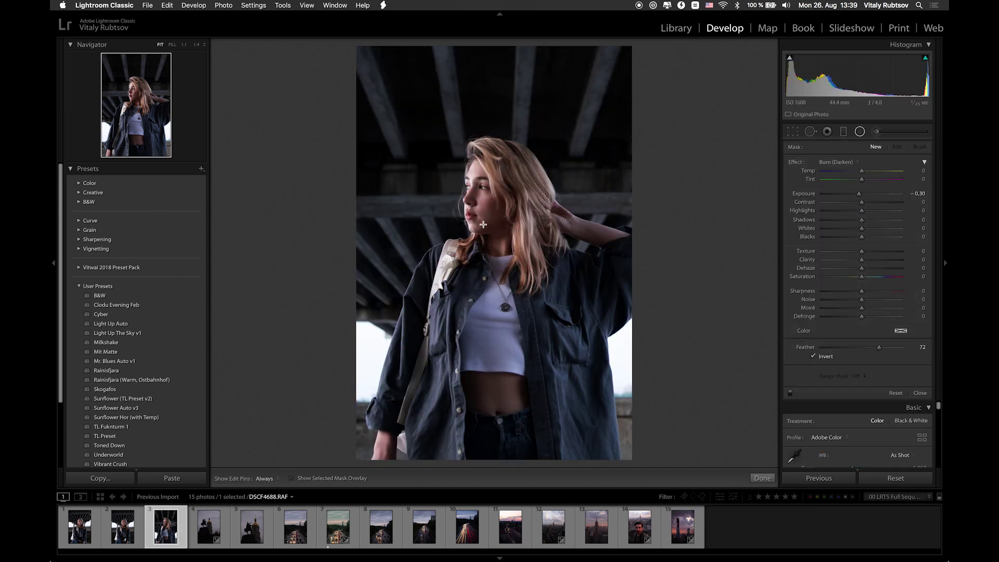
drag(478, 204, 603, 369)
drag(476, 204, 491, 227)
drag(858, 194, 842, 195)
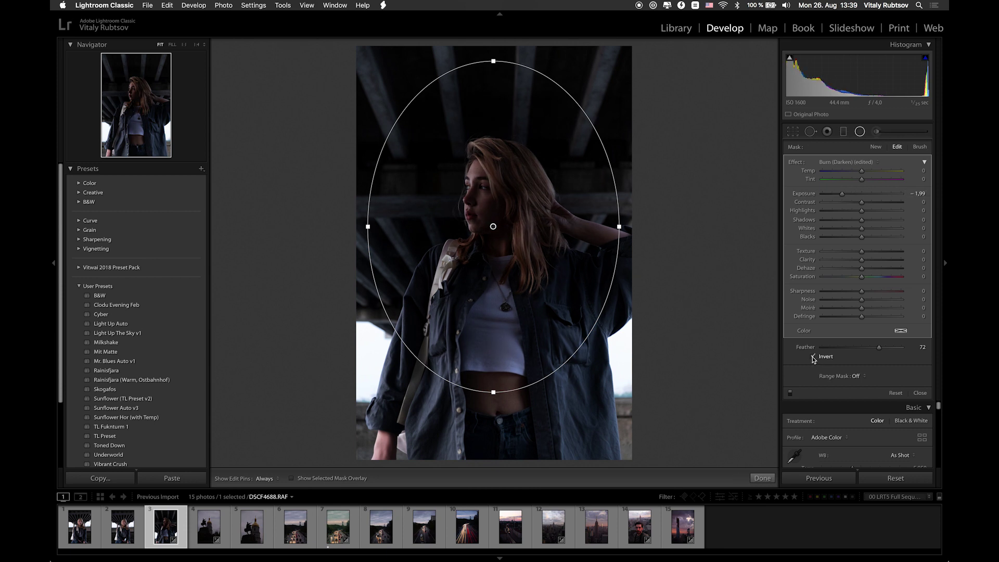
Turn off the radial filter's Invert option, shift the ellipse slightly down, set its exposure to −1.10, and finish the edit.
click(813, 357)
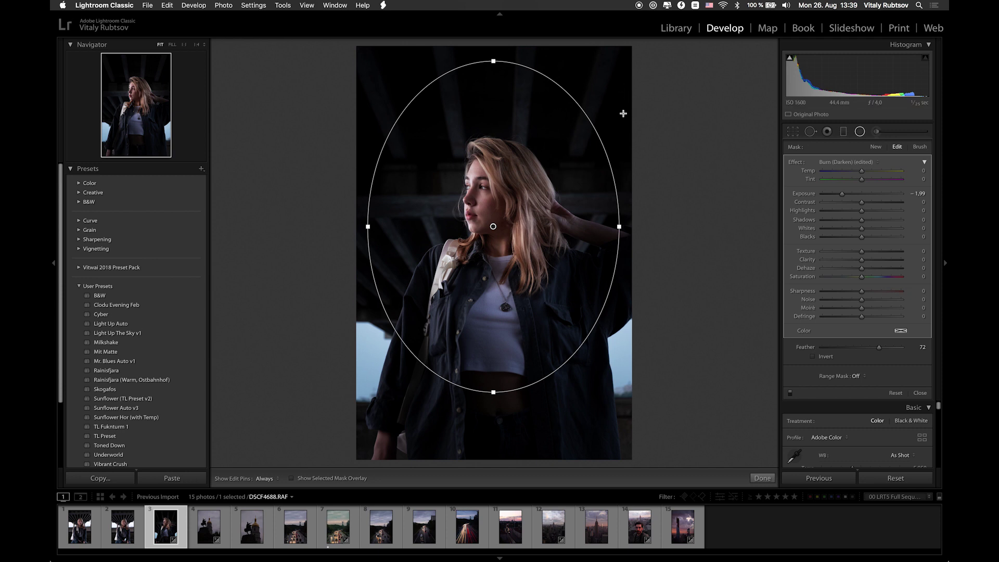
drag(493, 226, 495, 245)
drag(842, 194, 851, 193)
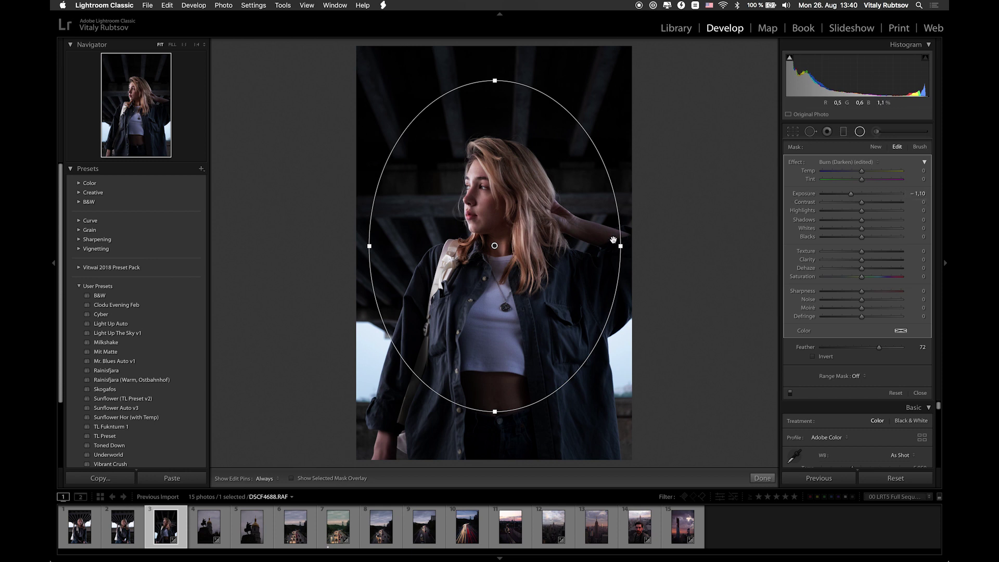
click(763, 478)
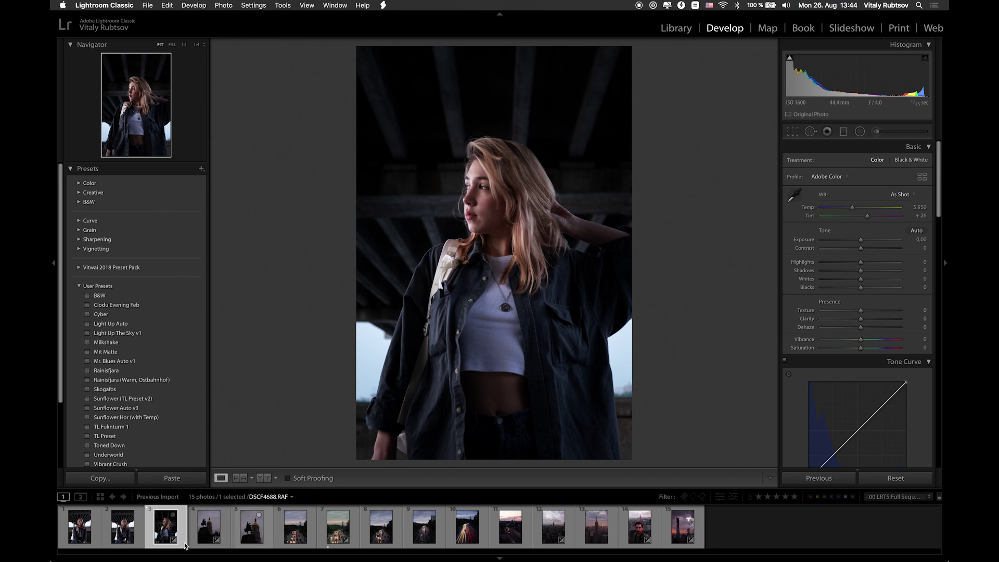
Add photo 2 to the selection with photo 3 and open the export settings for both photos.
super+click(118, 534)
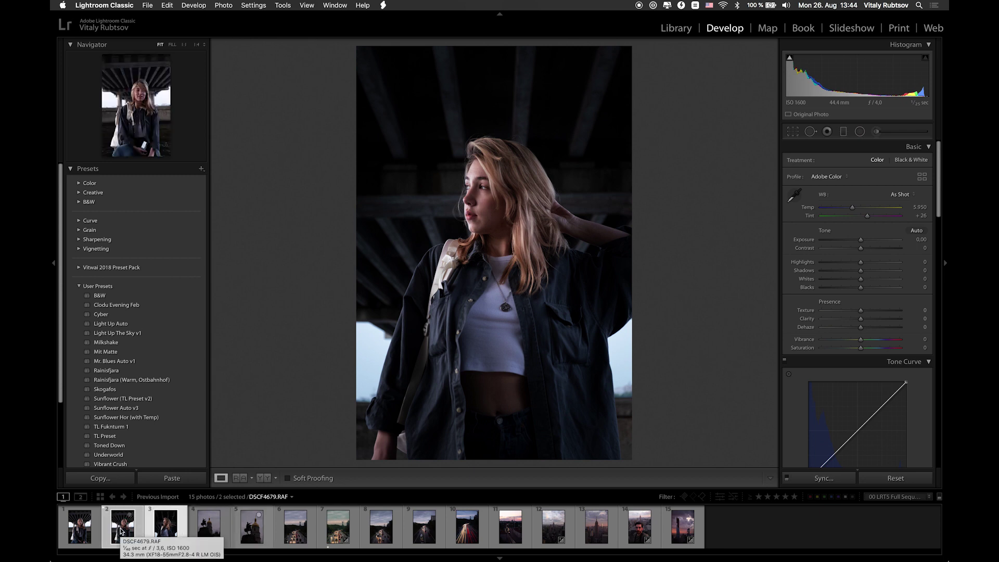
click(147, 6)
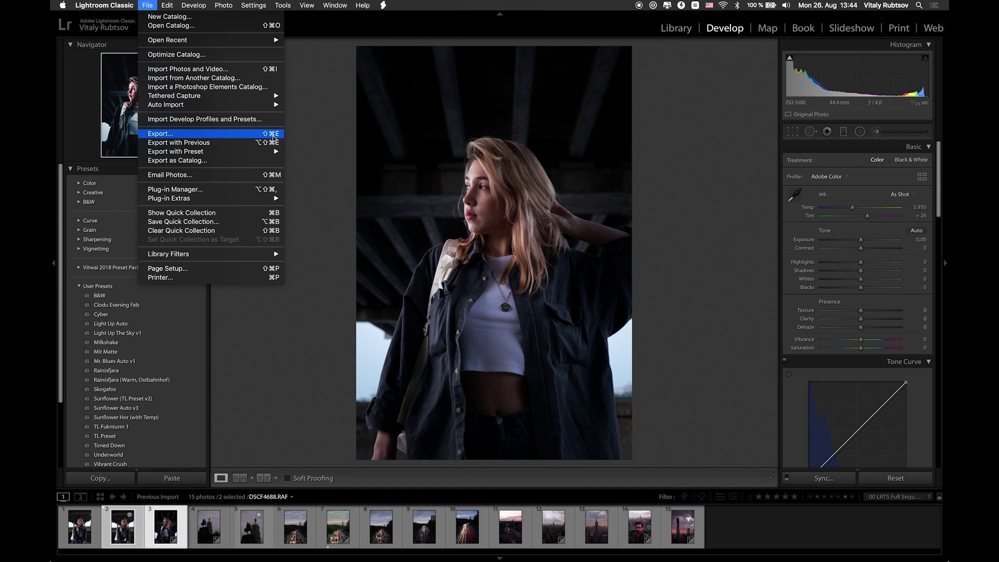
click(240, 136)
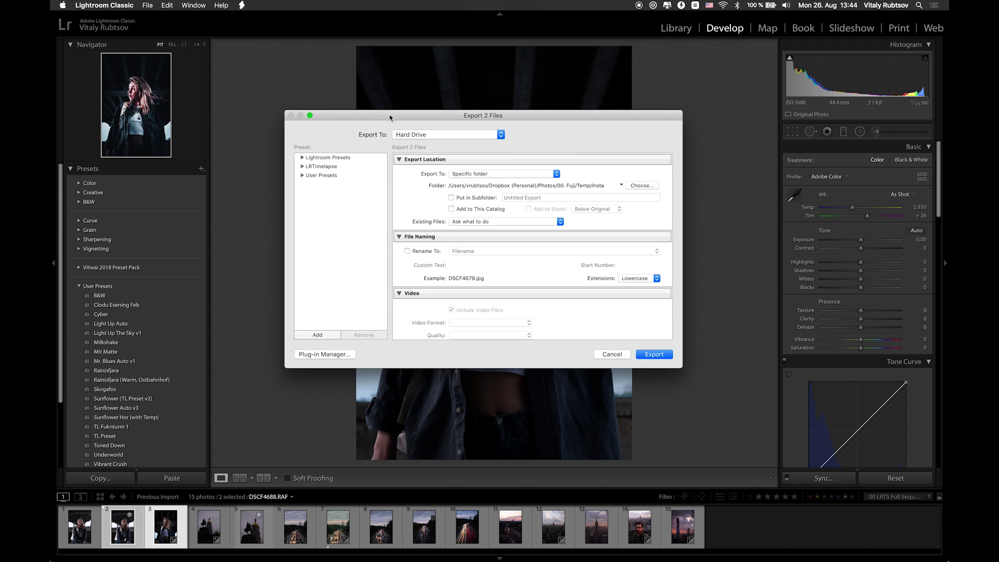
drag(394, 118, 360, 67)
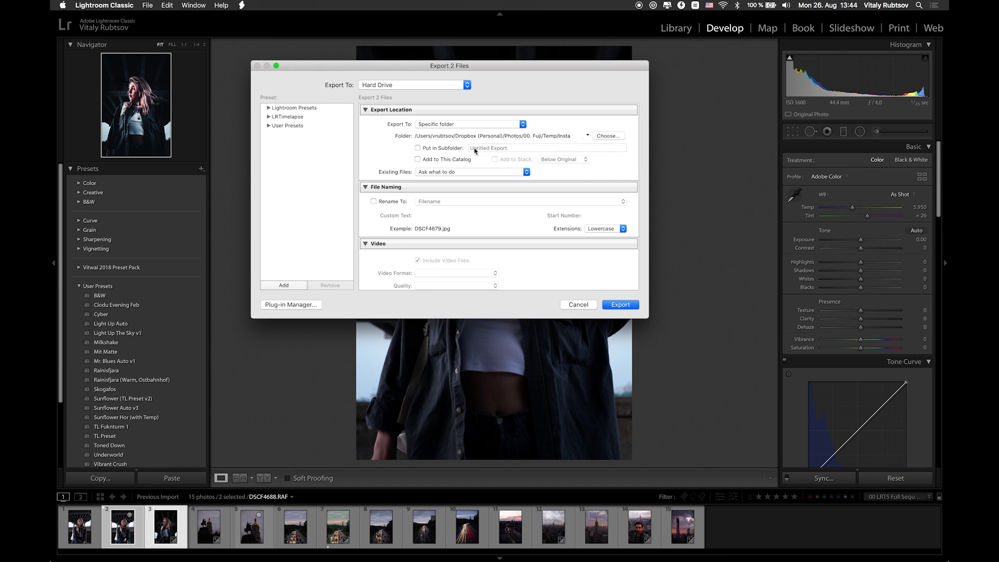
Collapse the Video section of the export settings and review the available image formats, keeping JPEG.
scroll(463, 209, down, 3)
scroll(463, 209, down, 2)
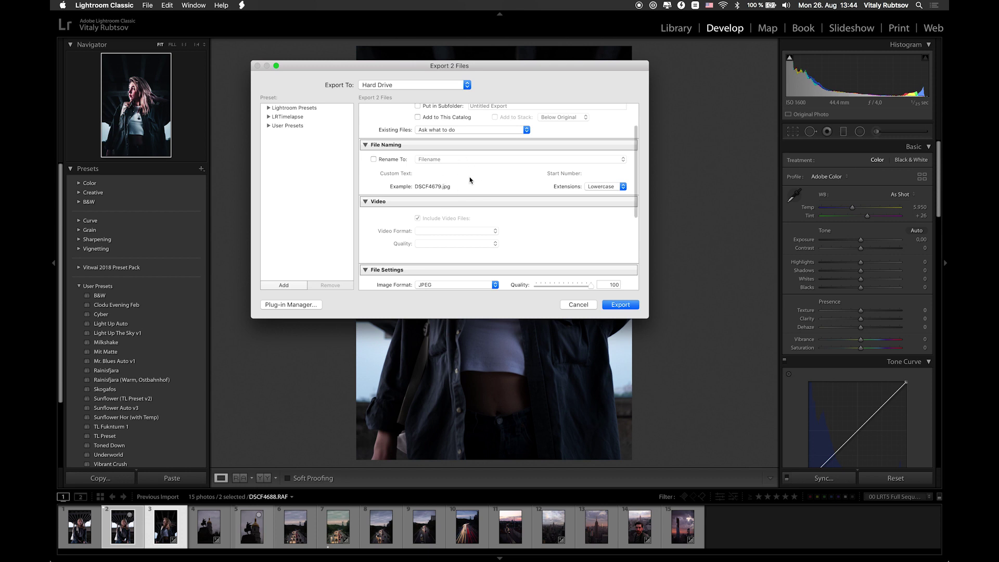
click(470, 201)
scroll(395, 156, down, 5)
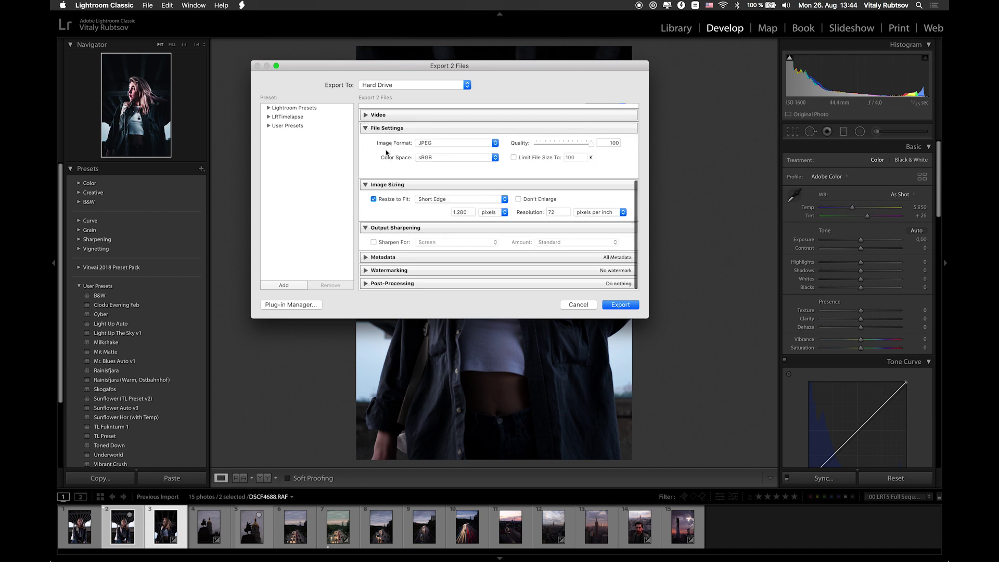
click(492, 144)
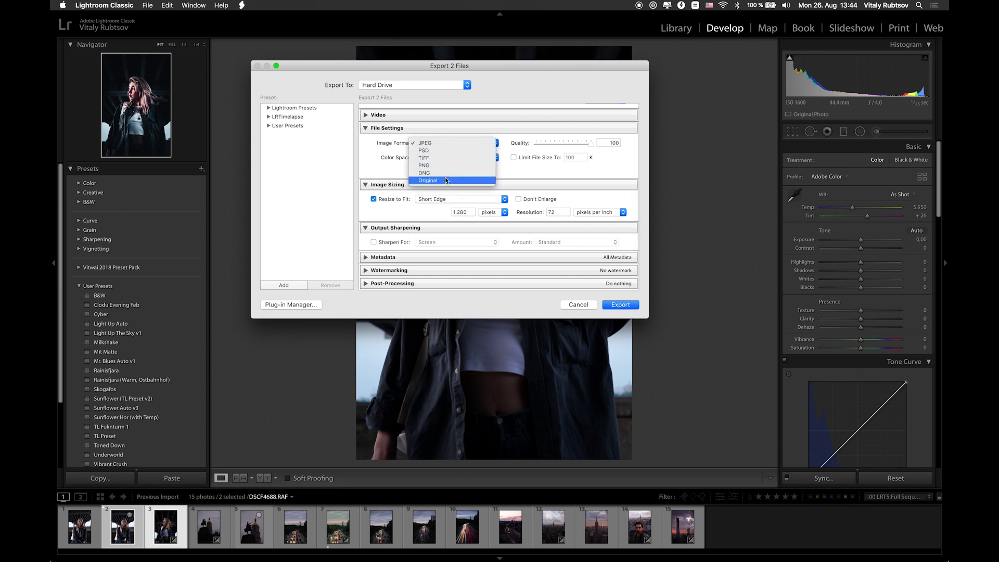
click(373, 155)
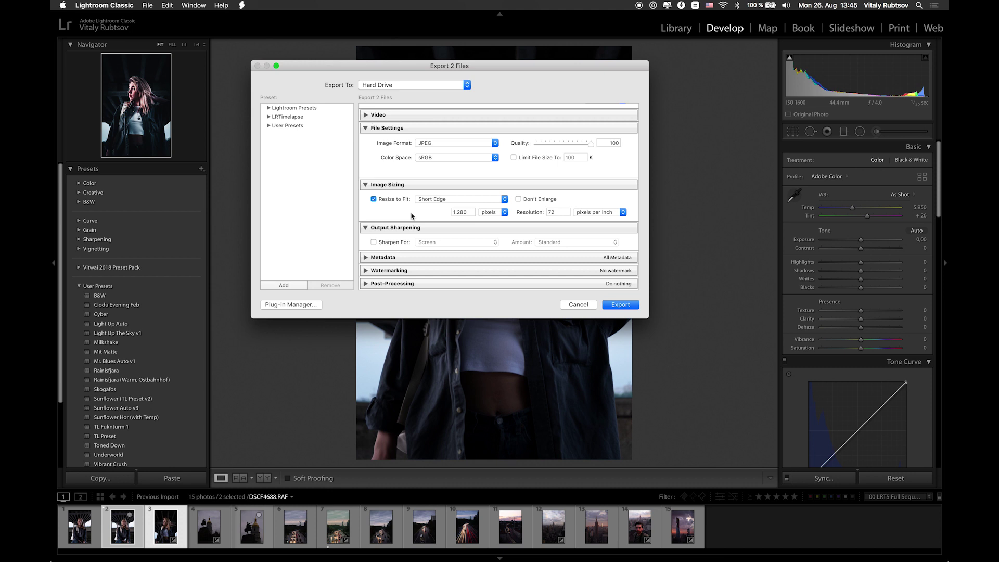
Switch Resize to Fit off and back on and examine its Short Edge pixel size.
click(373, 199)
click(373, 199)
double_click(460, 212)
click(429, 215)
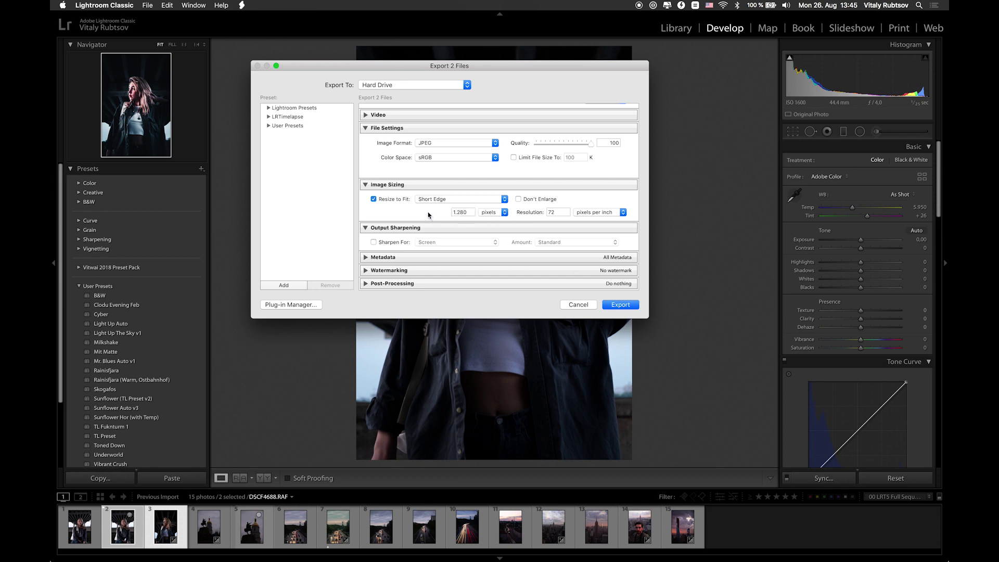